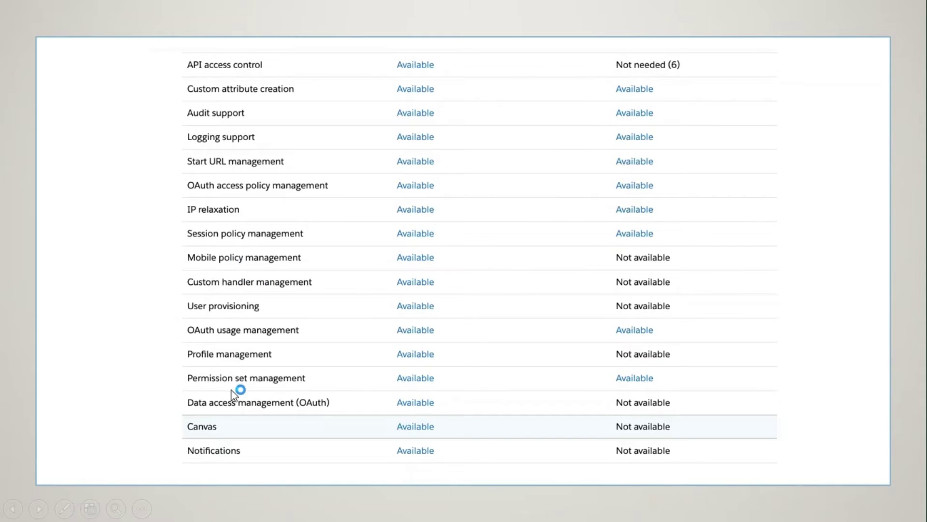
Step: Advance the slideshow to the 'Let's see a demo' slide
left_click(260, 383)
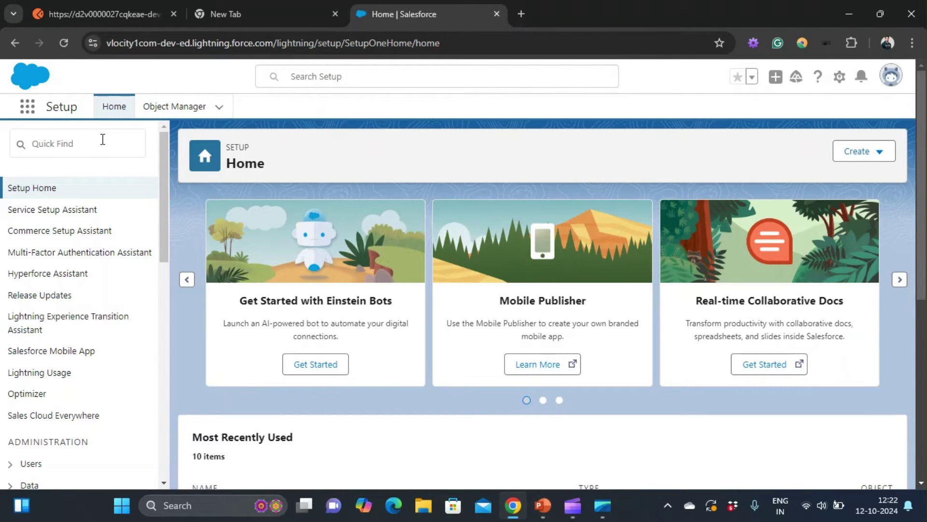
Step: Find External Client Apps Settings via Quick Find 'external', switch the opt-in On, and reload
left_click(63, 143)
type("ex")
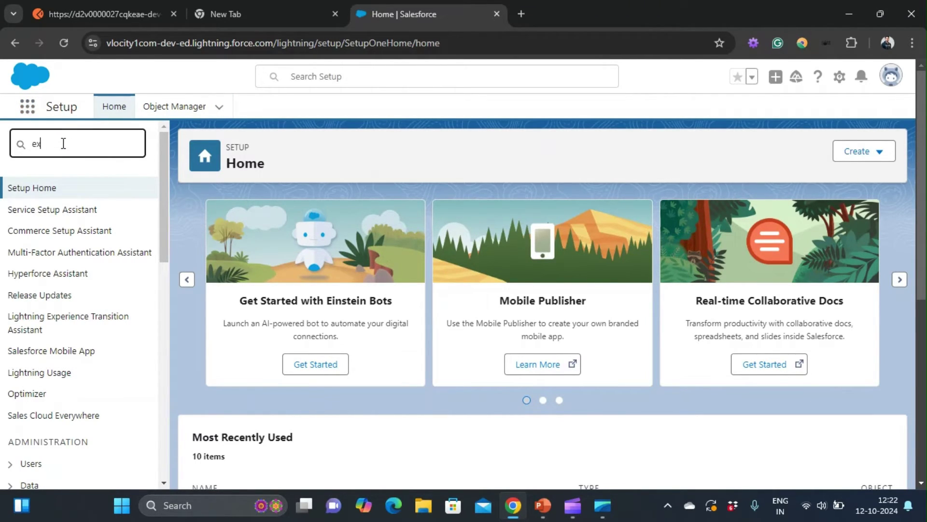
type("ternal")
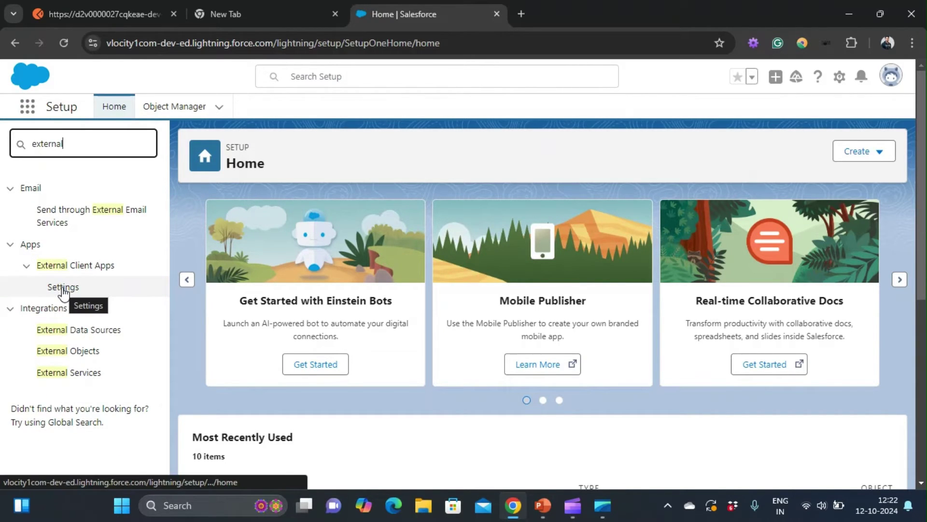
left_click(63, 288)
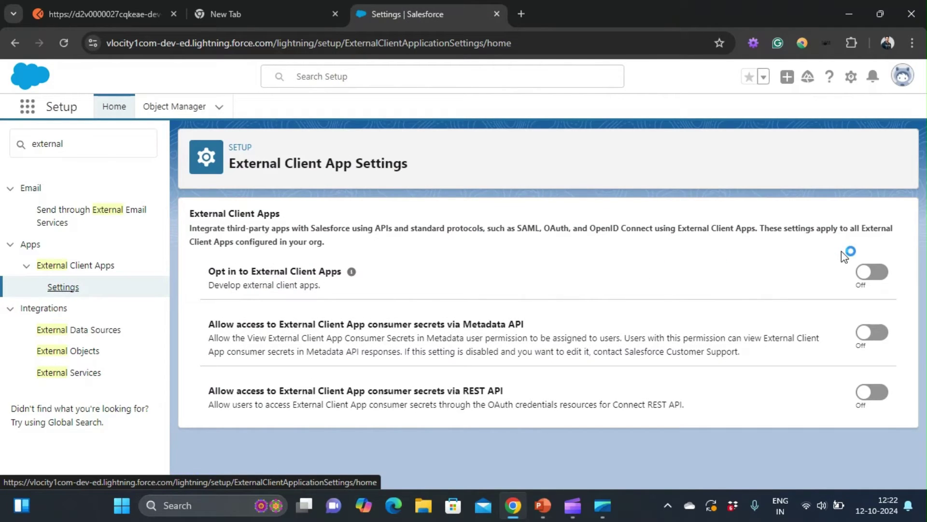
left_click(871, 273)
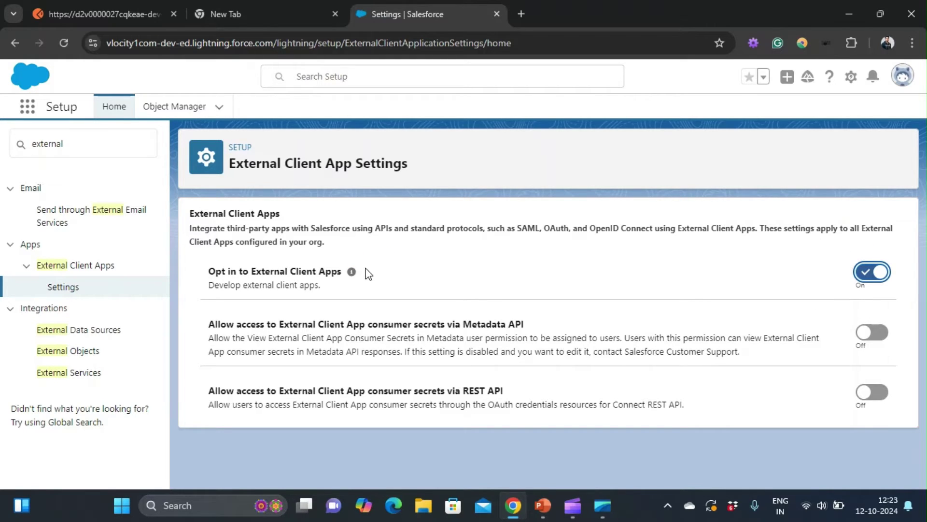
left_click(79, 144)
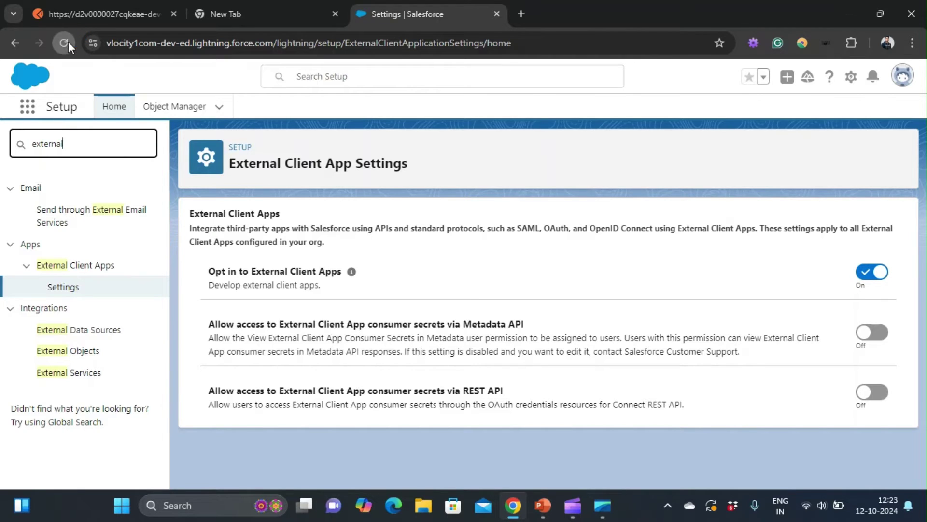
left_click(68, 42)
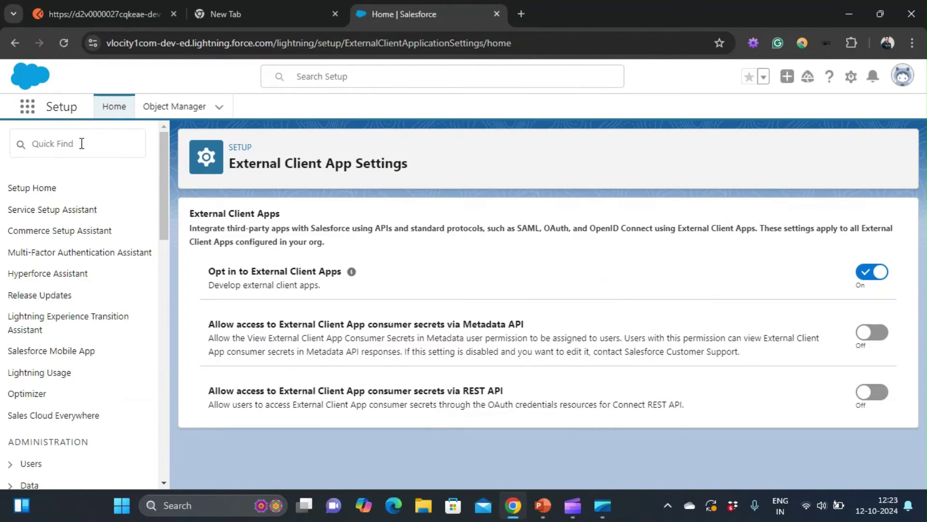
Step: Open External Client App Manager in a new tab from a Quick Find search for 'external'
left_click(81, 143)
type("ex")
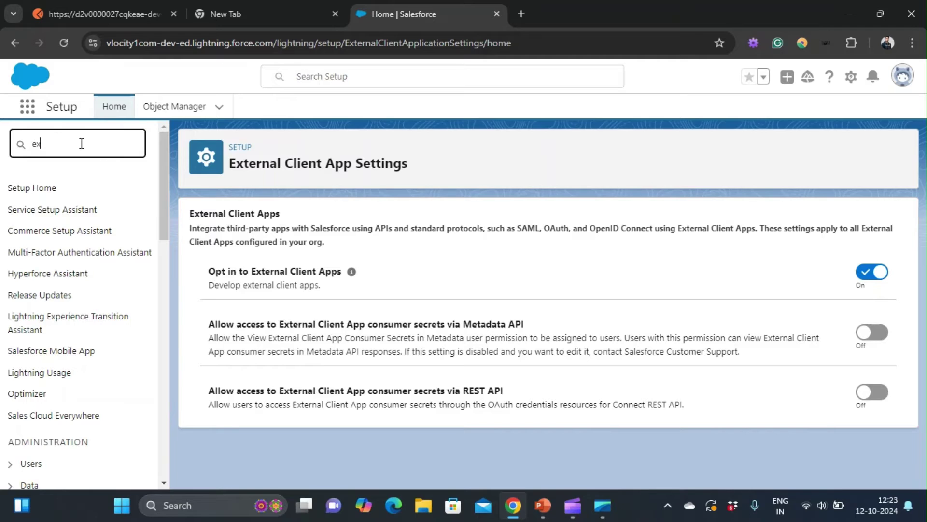
type("ternal")
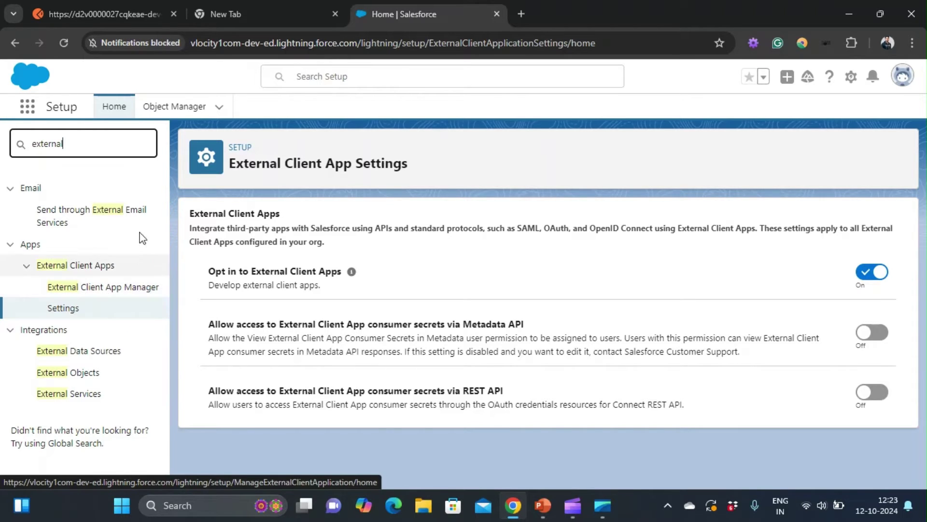
middle_click(93, 289)
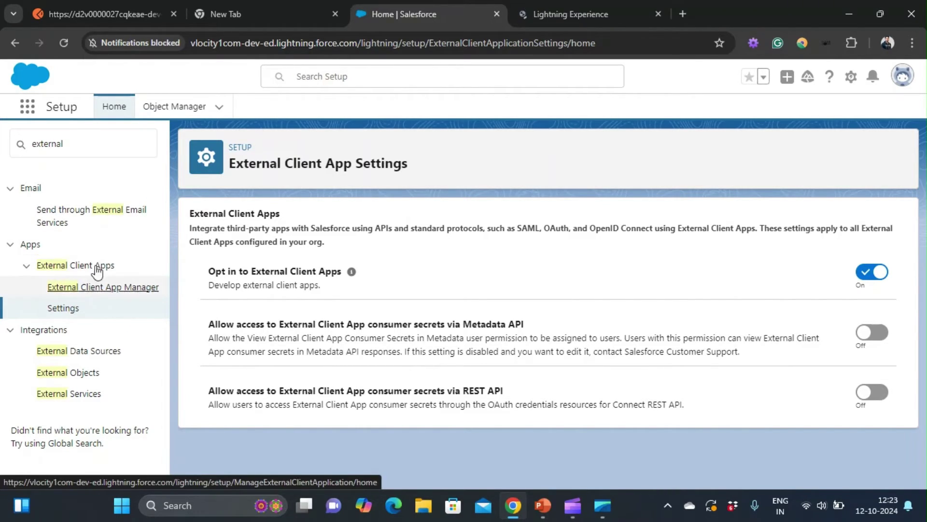
Step: Replace the Quick Find search with 'permission' and open Permission Sets
left_click(103, 140)
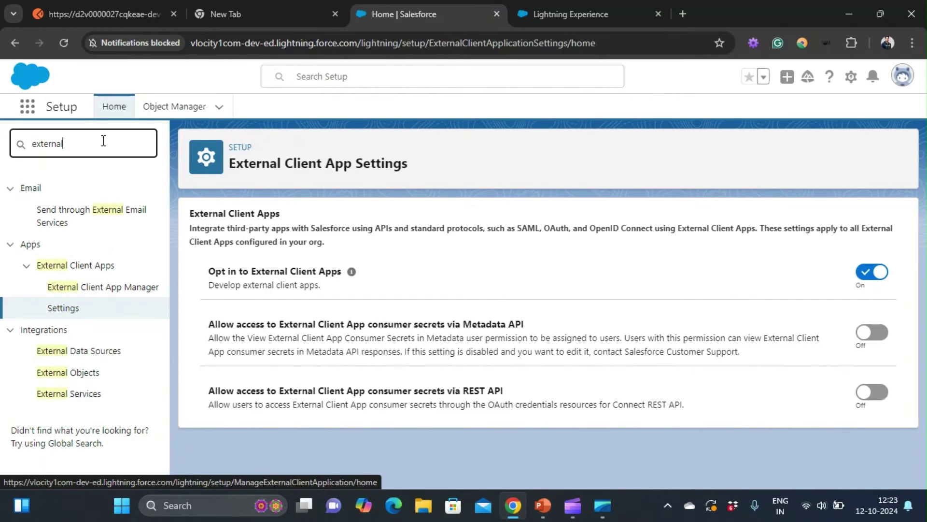
key("ctrl+a")
key("BackSpace")
type("p")
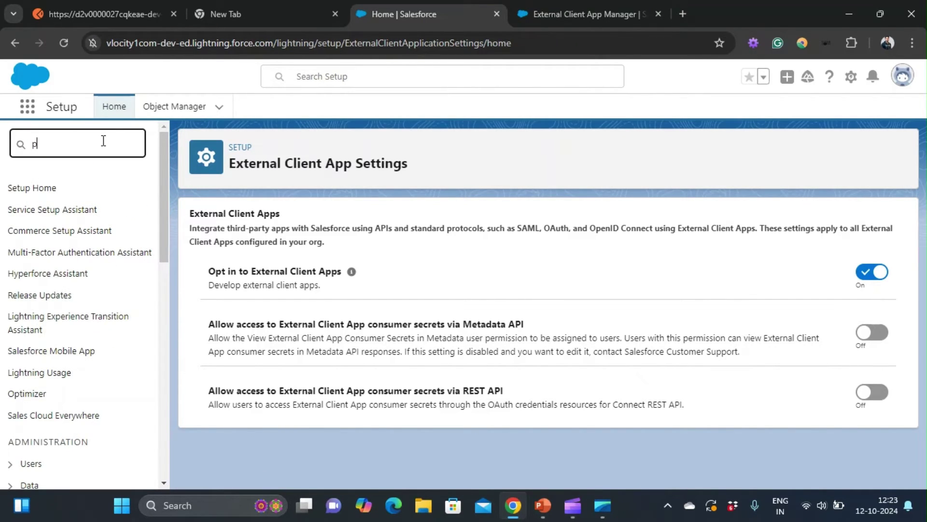
type("ermission")
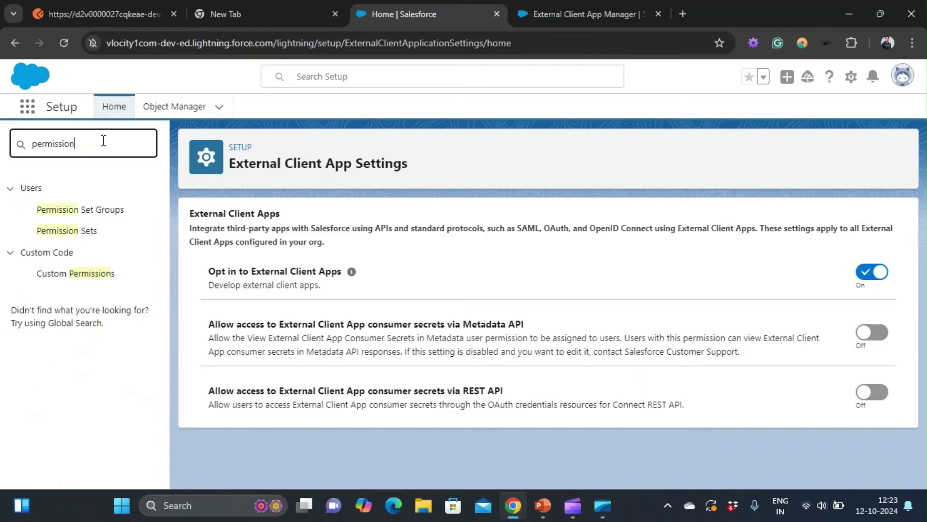
left_click(80, 233)
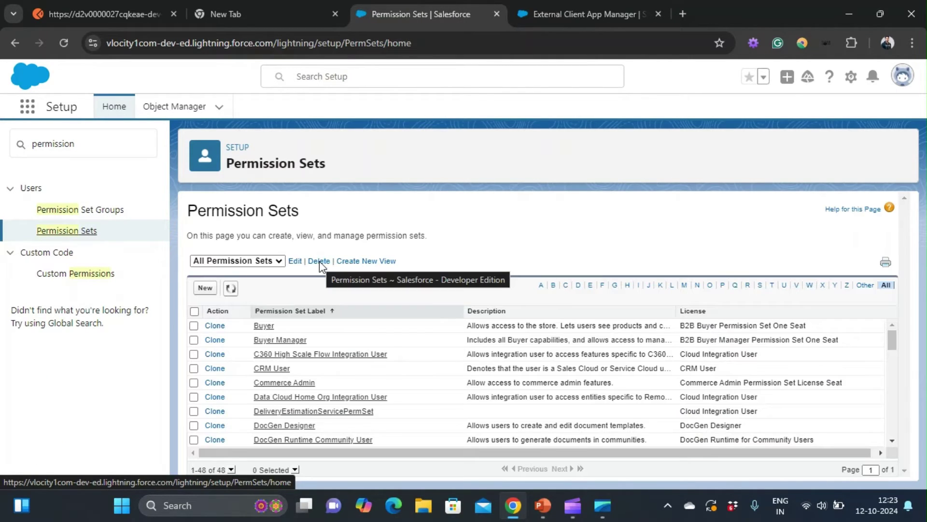
Step: Create and save a new permission set labelled 'External Client App Permission', API name External_Client_App_Permission
left_click(199, 289)
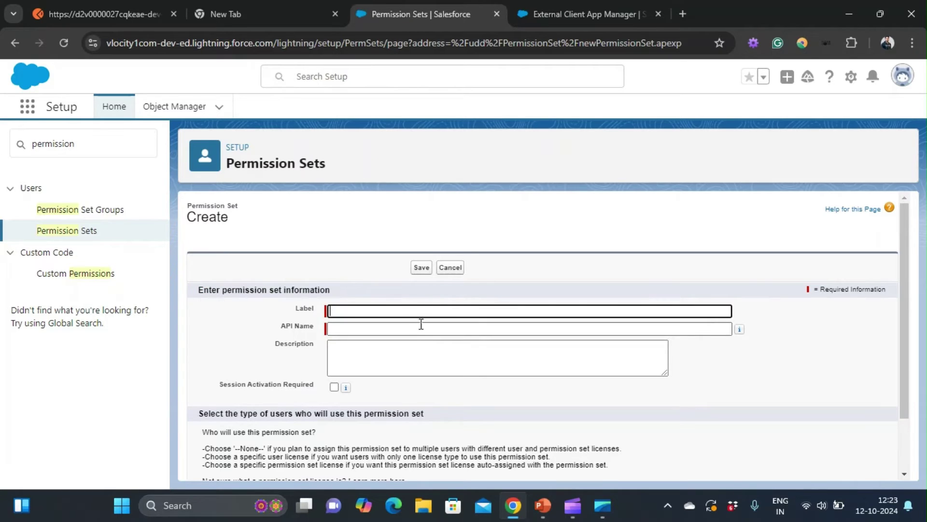
type("Ext")
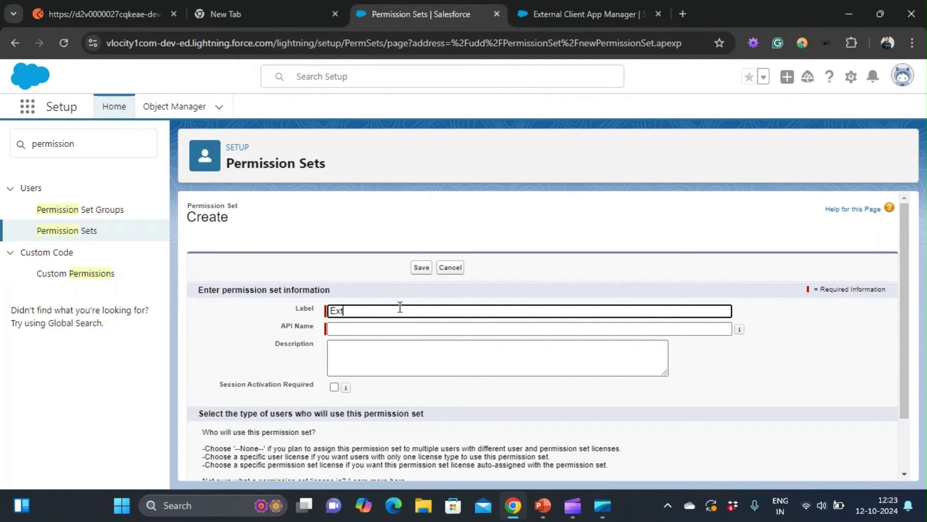
type("ernal Client App Permission")
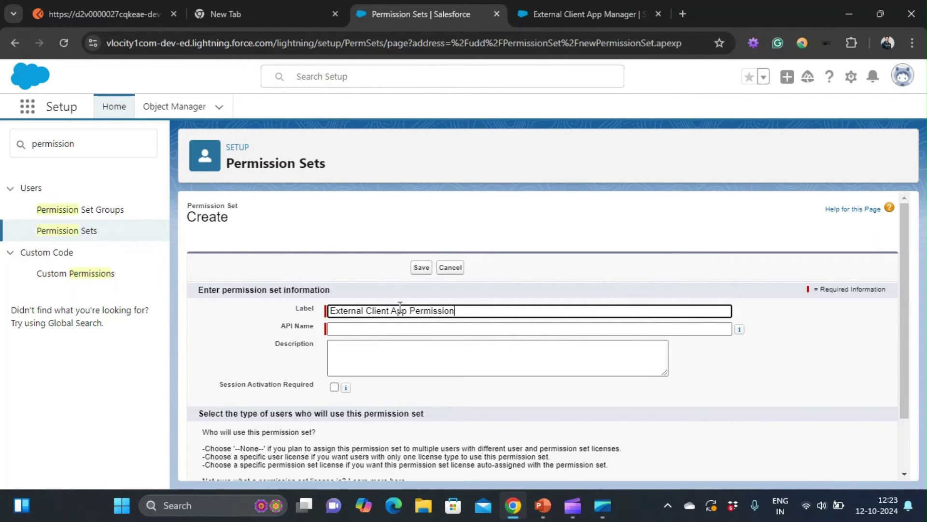
key("Tab")
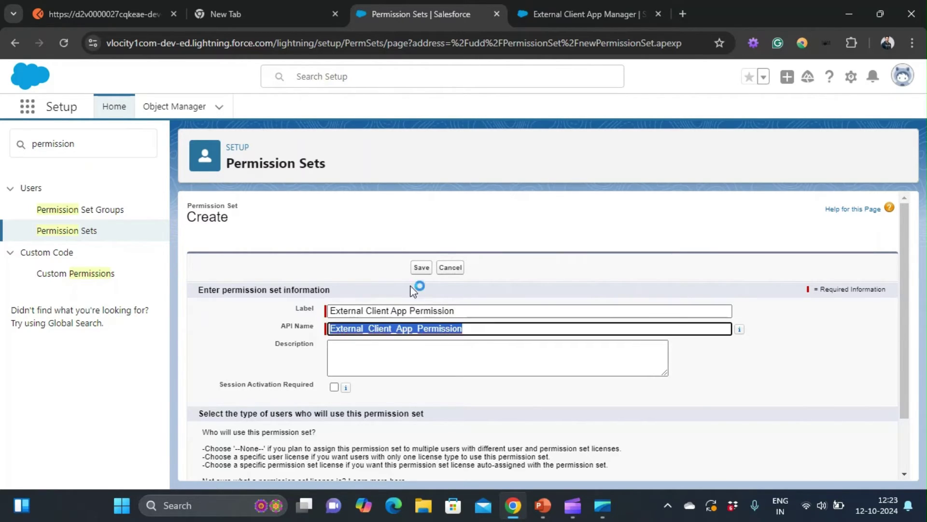
left_click(421, 267)
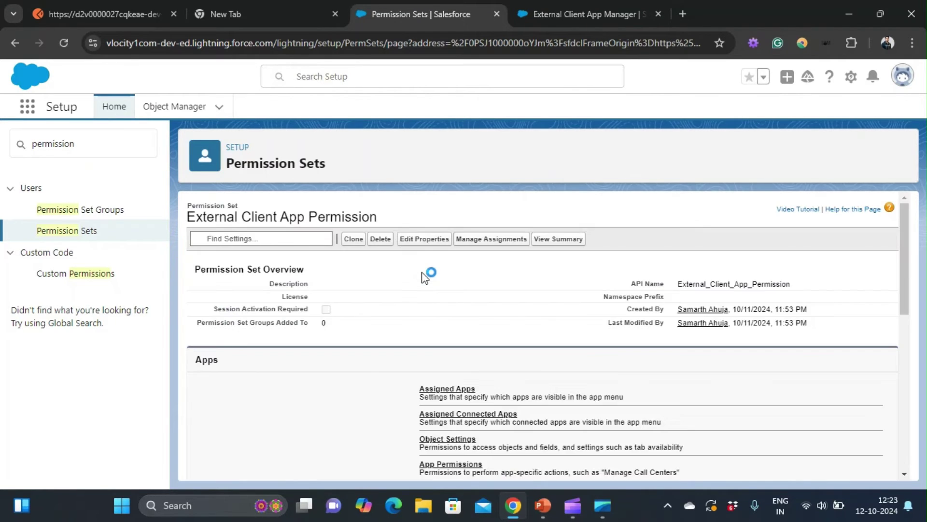
Step: Open the new permission set's System Permissions section
scroll(424, 278, "down", 7)
scroll(424, 278, "up", 2)
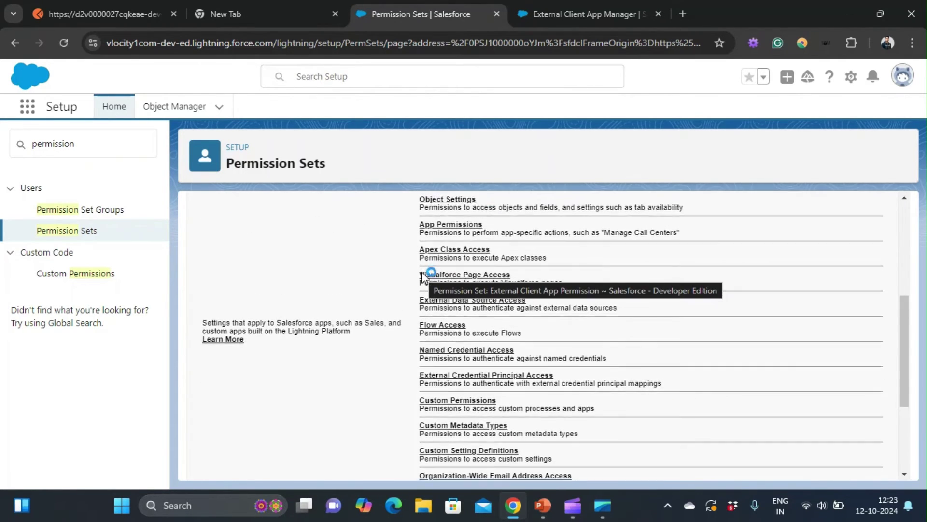
scroll(424, 277, "down", 3)
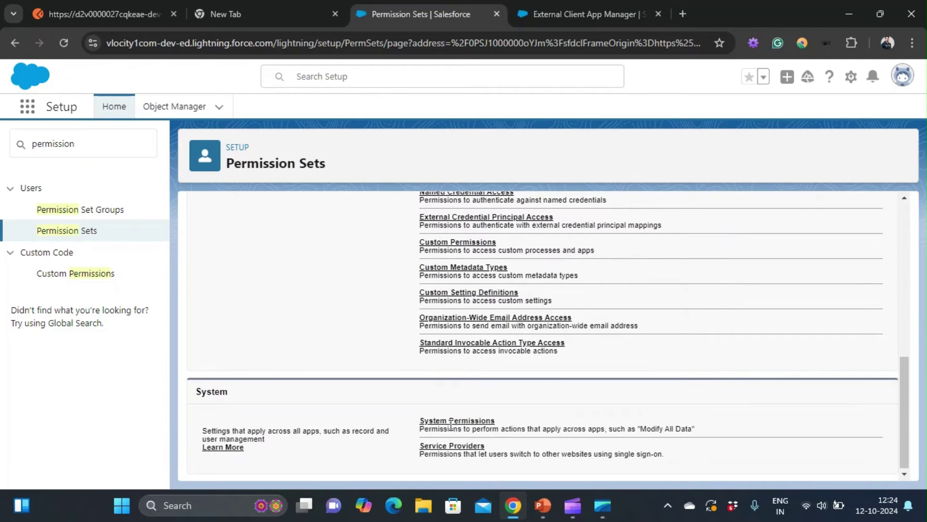
left_click(450, 421)
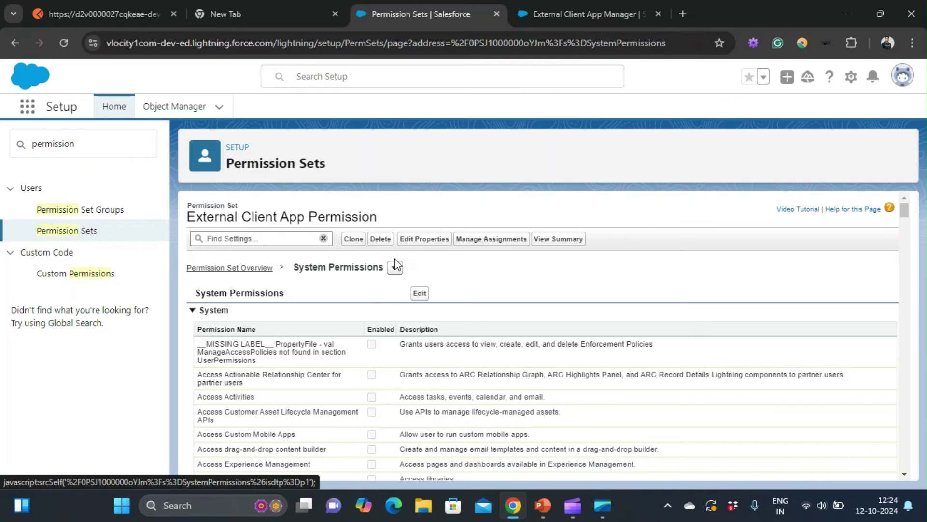
Step: Find 'External Cl' on the page to locate the View all External Client Apps and consumer secrets permissions
key("ctrl+f")
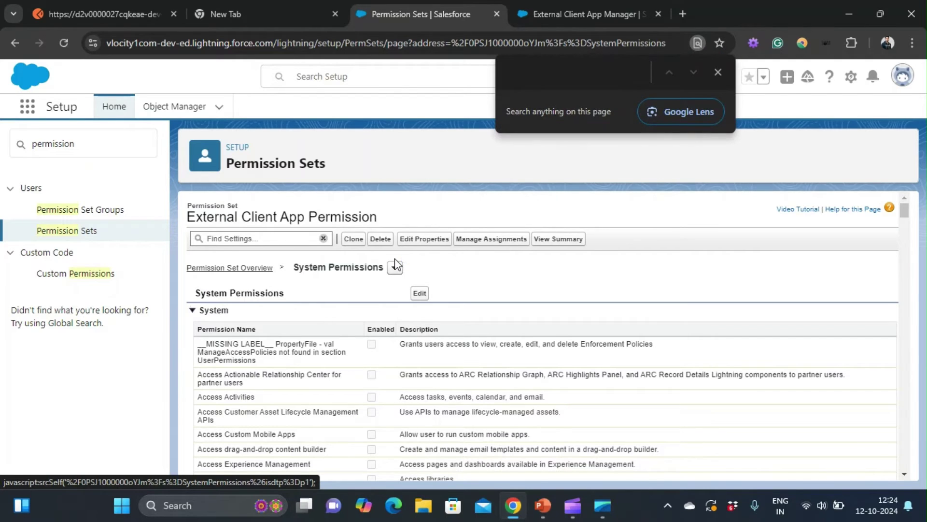
type("External ")
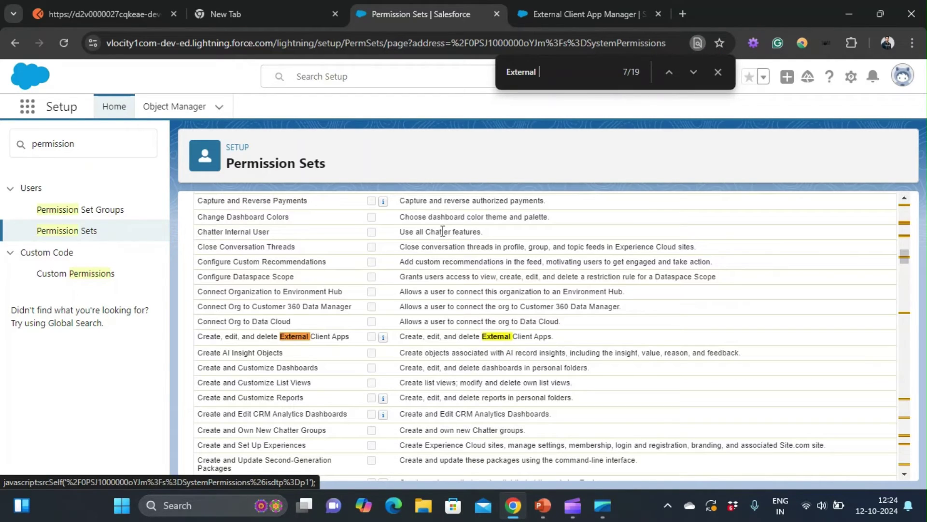
type("Cl")
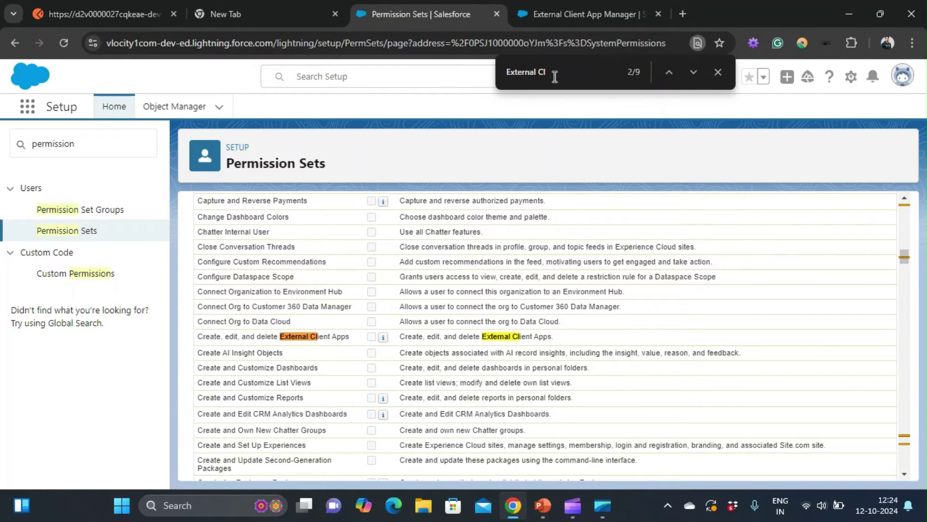
key("Return")
key("Return")
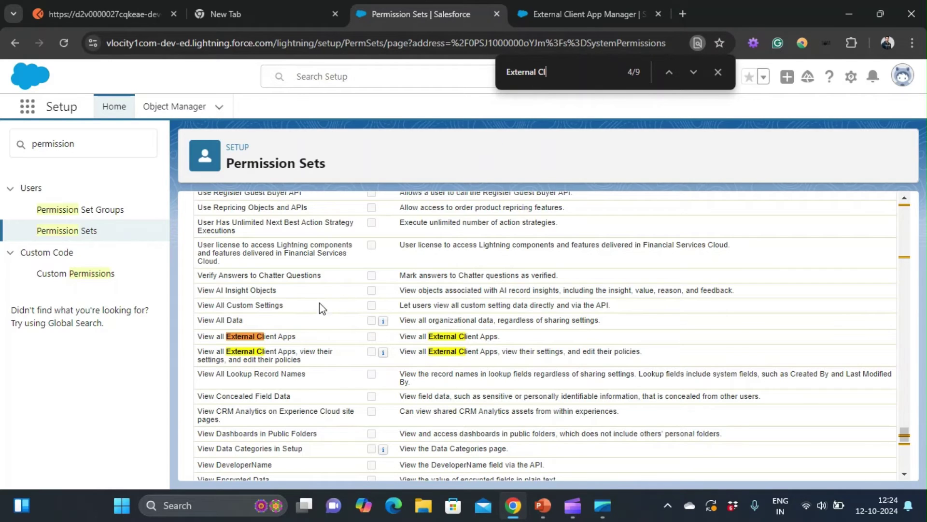
left_click_drag(307, 359, 273, 354)
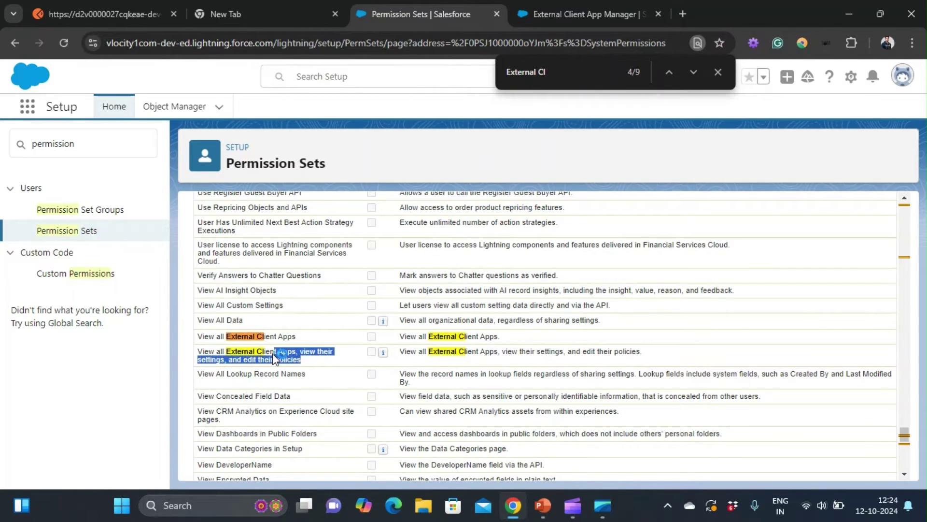
left_click(564, 76)
key("Return")
key("Return")
key("Return")
key("Return")
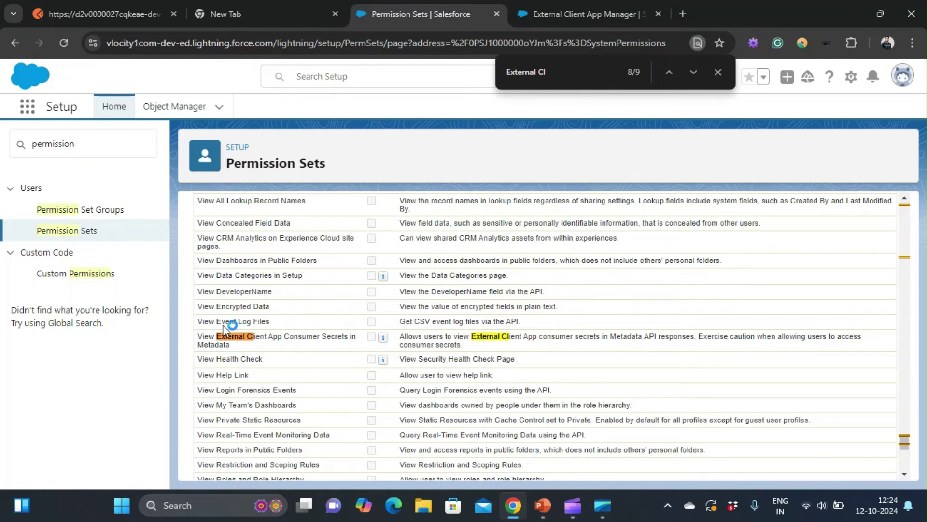
right_click(212, 341)
left_click(262, 366)
left_click(718, 71)
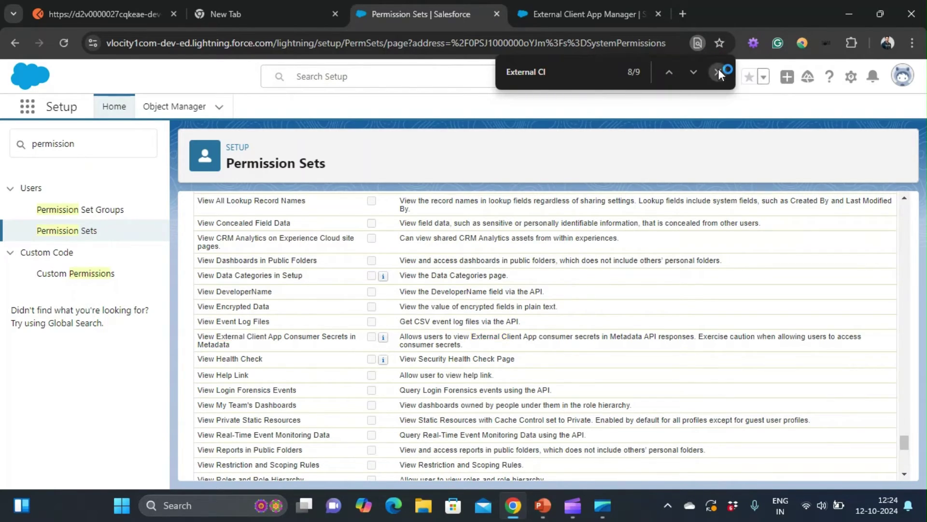
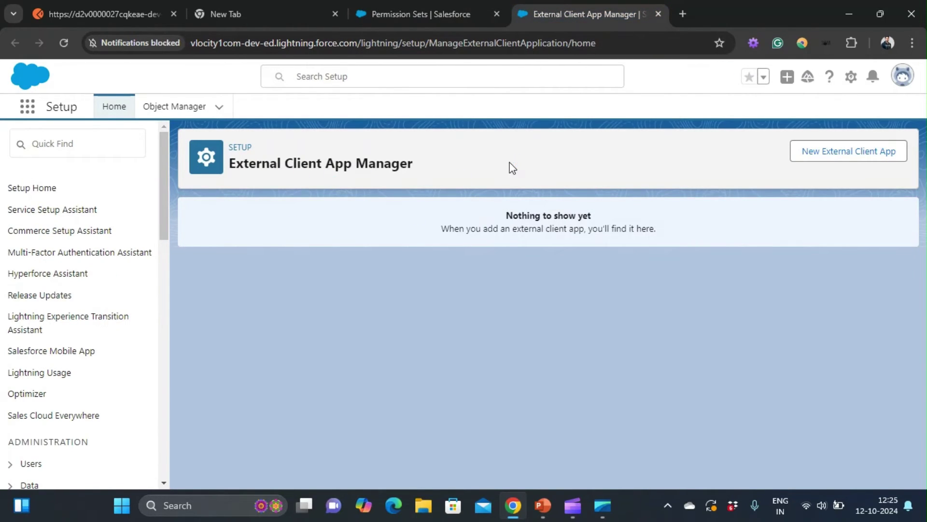
Step: Start a new external client app named 'OAuth Client Cred Test' with a contact e-mail and Local distribution
left_click(842, 158)
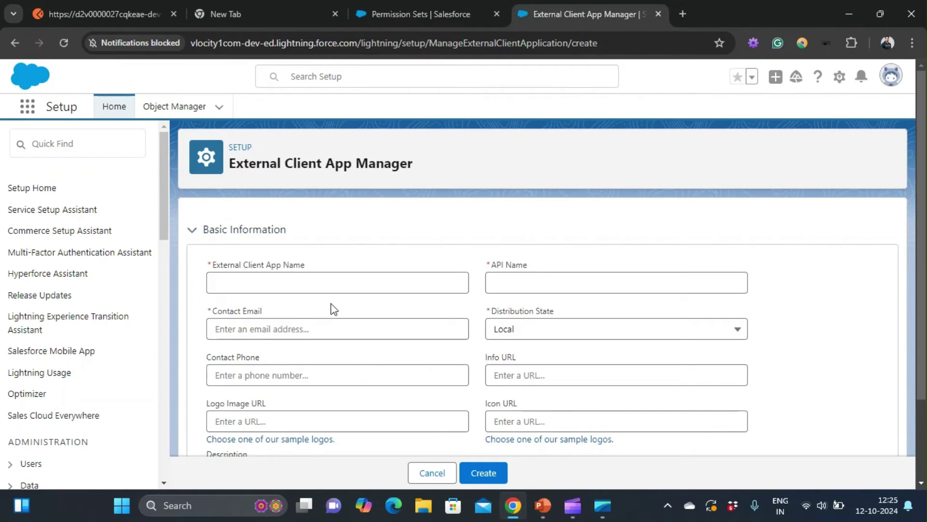
scroll(332, 307, "down", 2)
left_click(310, 178)
type("O")
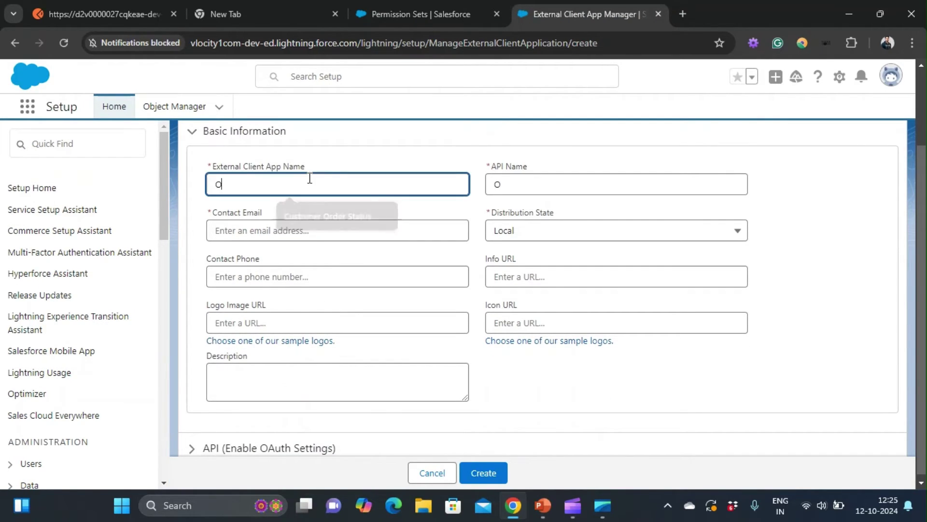
type("Auth Client Cred Test")
left_click(290, 230)
left_click(555, 233)
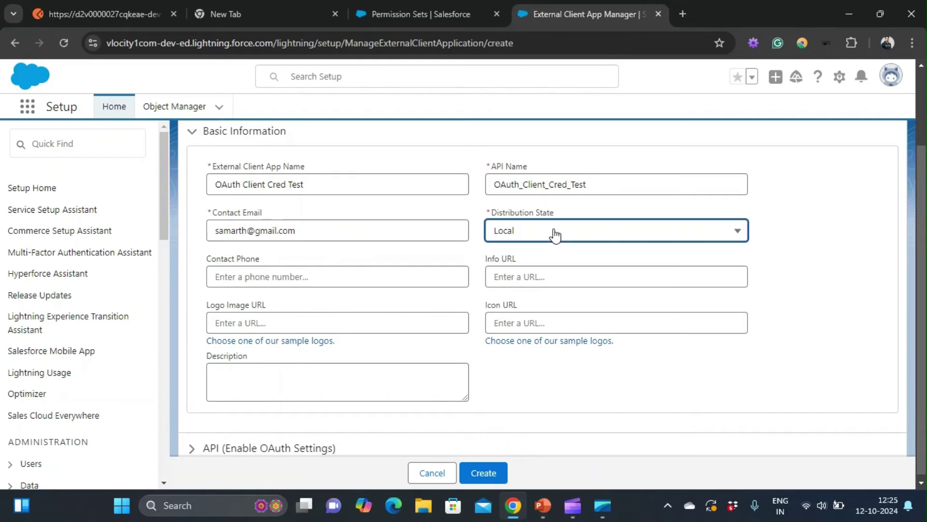
left_click(789, 199)
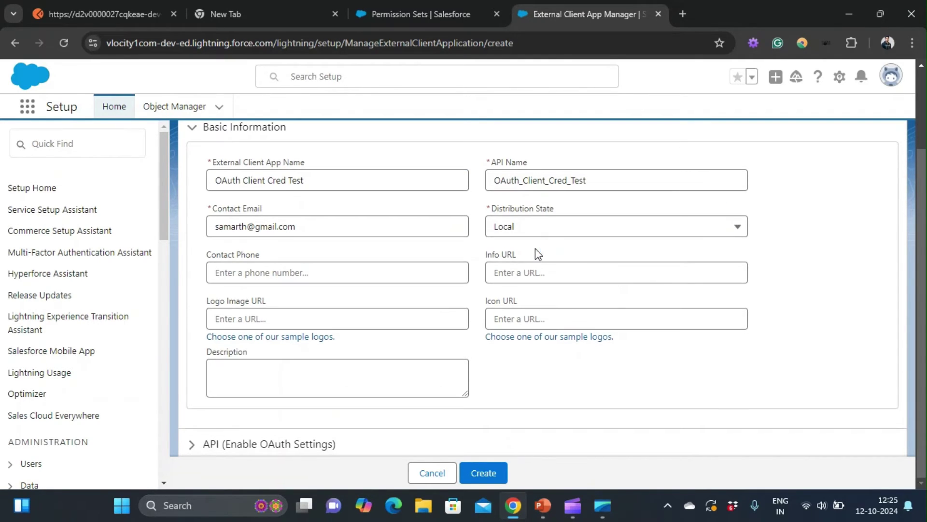
left_click(264, 444)
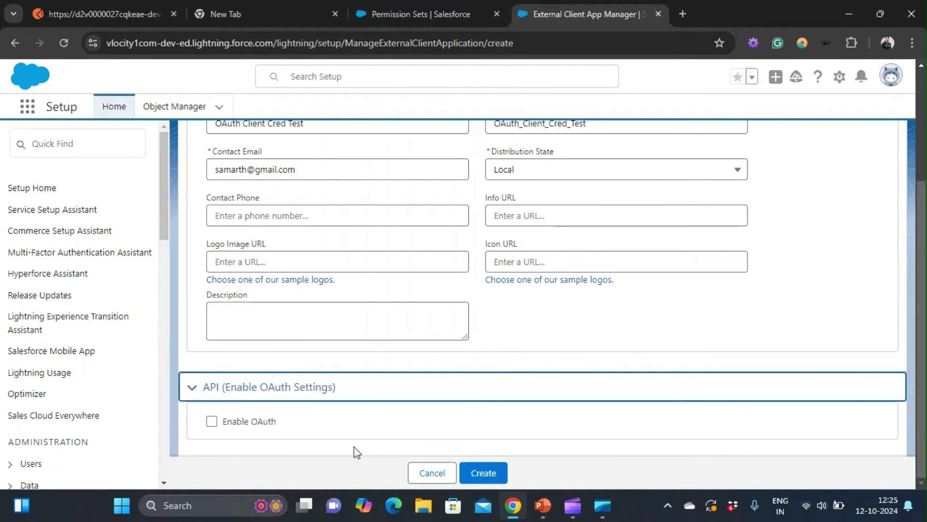
left_click(211, 423)
scroll(335, 414, "down", 6)
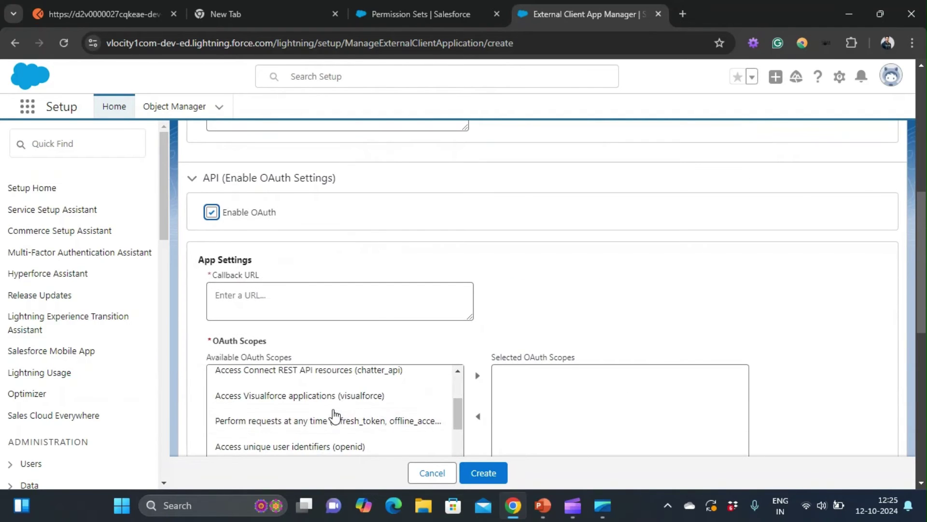
left_click(310, 292)
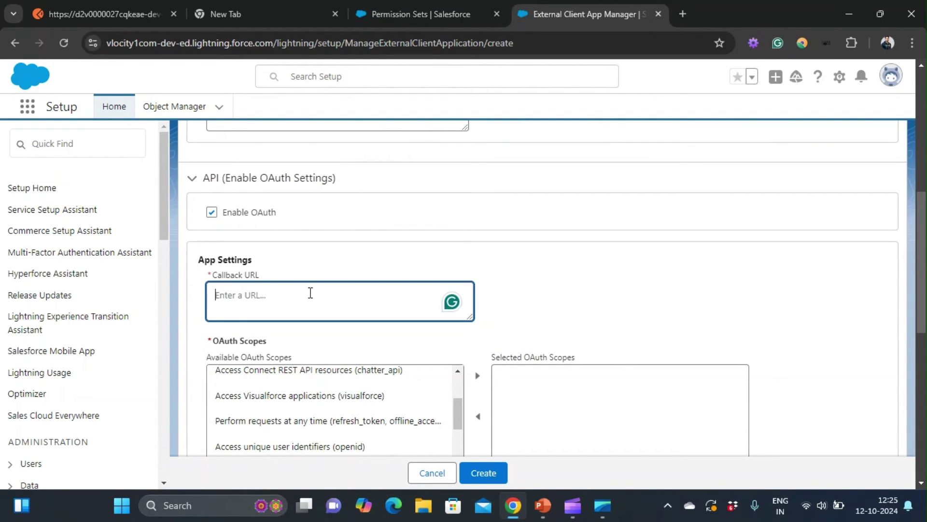
type("h")
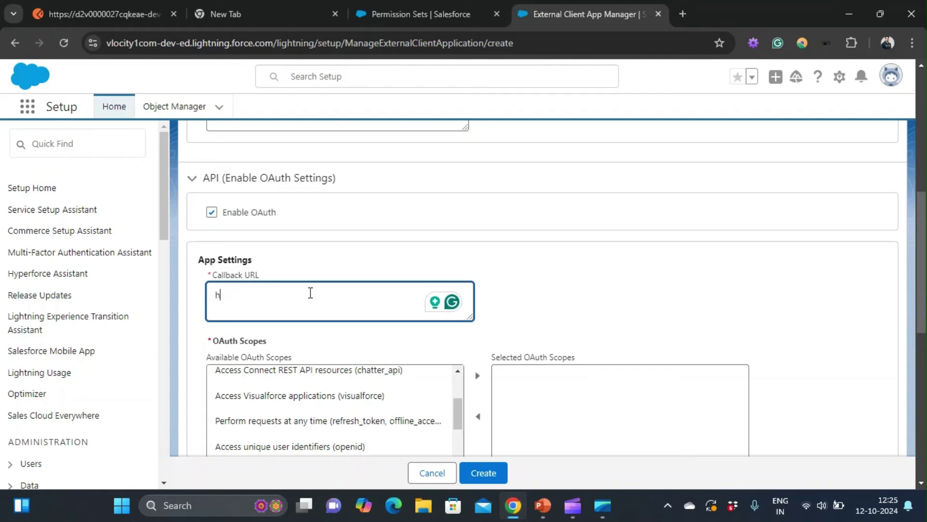
type("ttps://www")
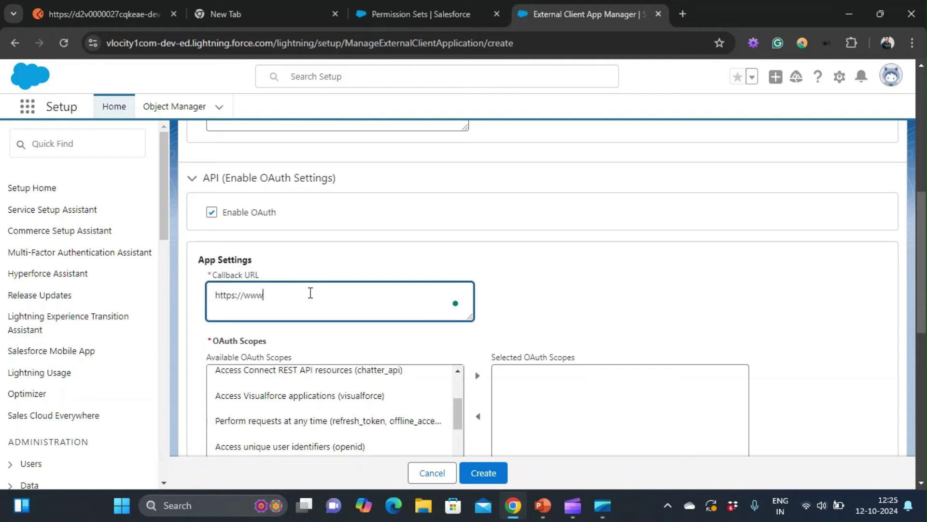
type(".google.com")
Step: Move every available OAuth scope into the selected scopes list
scroll(310, 293, "down", 4)
scroll(310, 300, "up", 3)
left_click(318, 174)
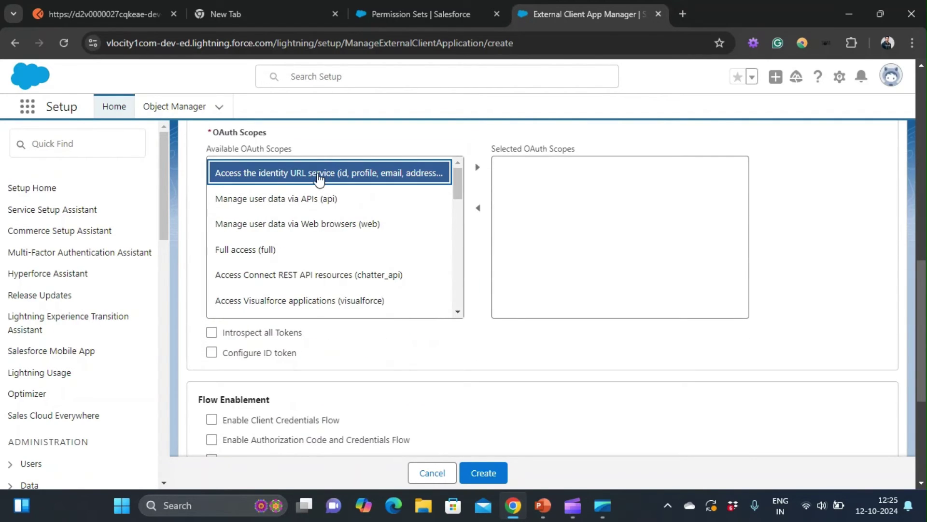
scroll(327, 230, "down", 5)
left_click(335, 304, "shift")
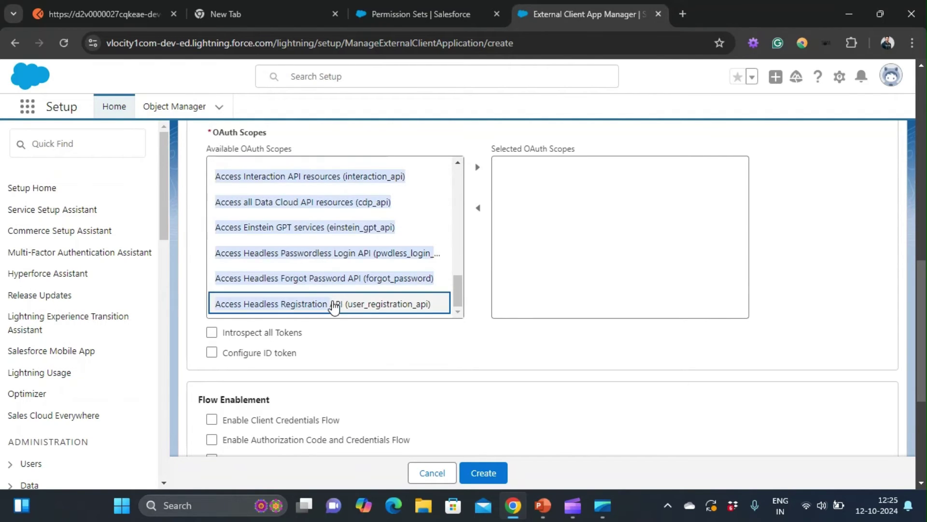
scroll(449, 234, "up", 5)
left_click(477, 170)
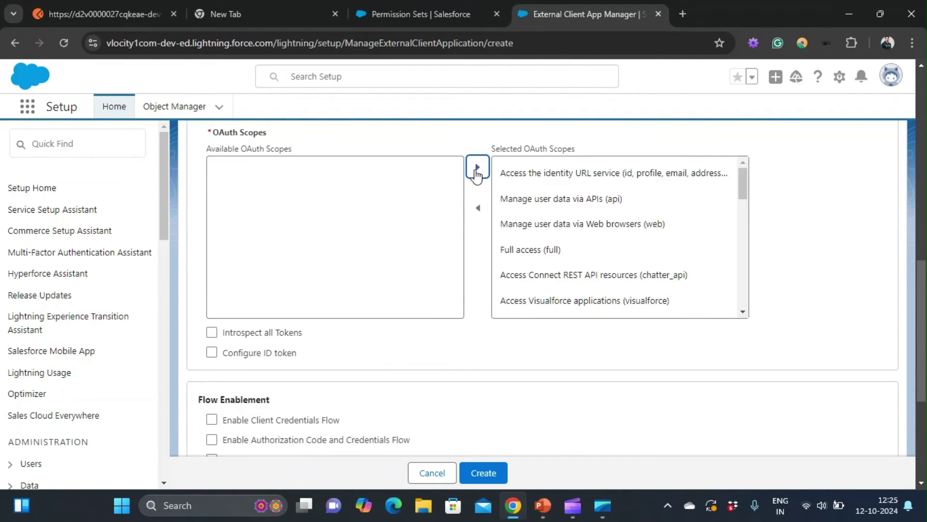
scroll(379, 345, "down", 3)
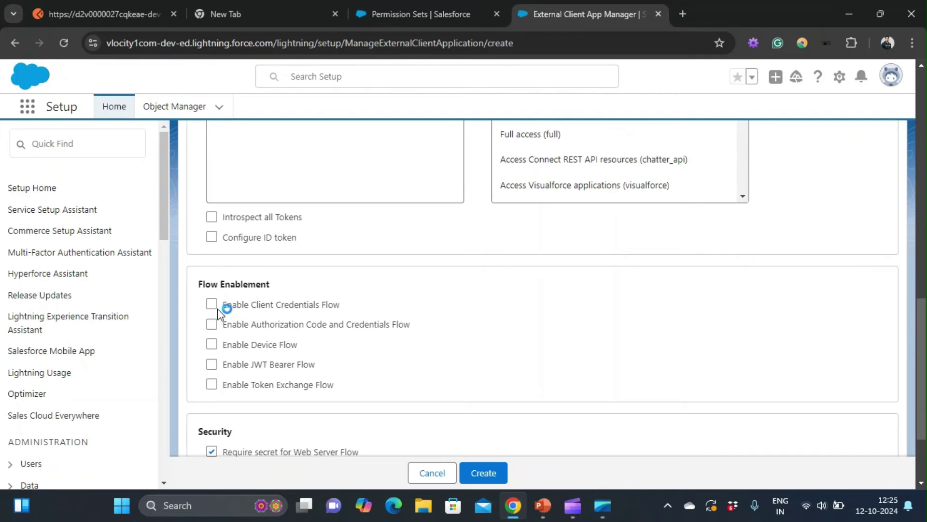
Step: Enable Client Credentials Flow, turn off the PKCE requirement, and create the app
left_click(212, 305)
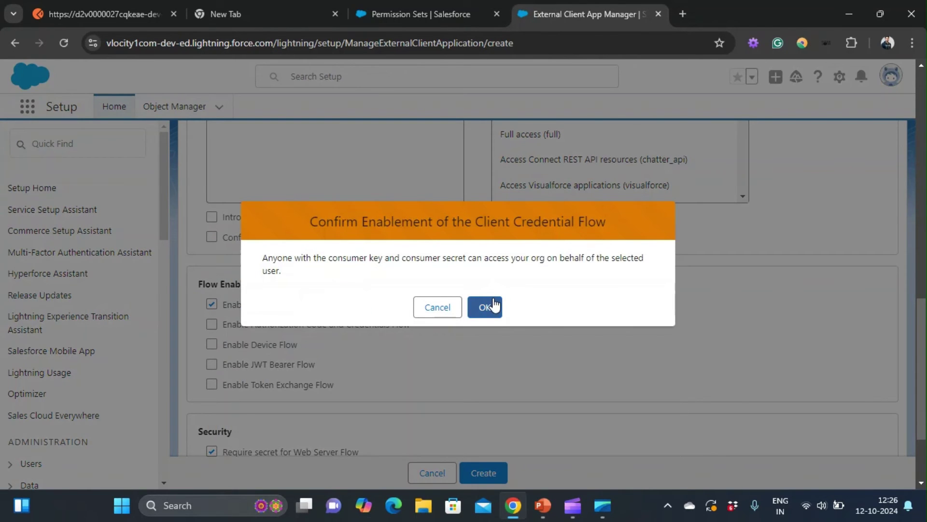
left_click(485, 307)
scroll(335, 338, "down", 2)
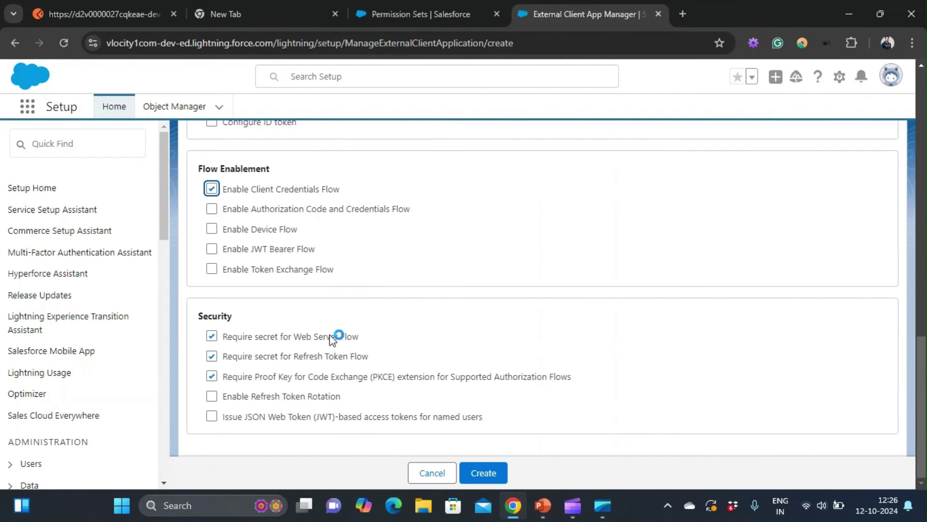
left_click(211, 376)
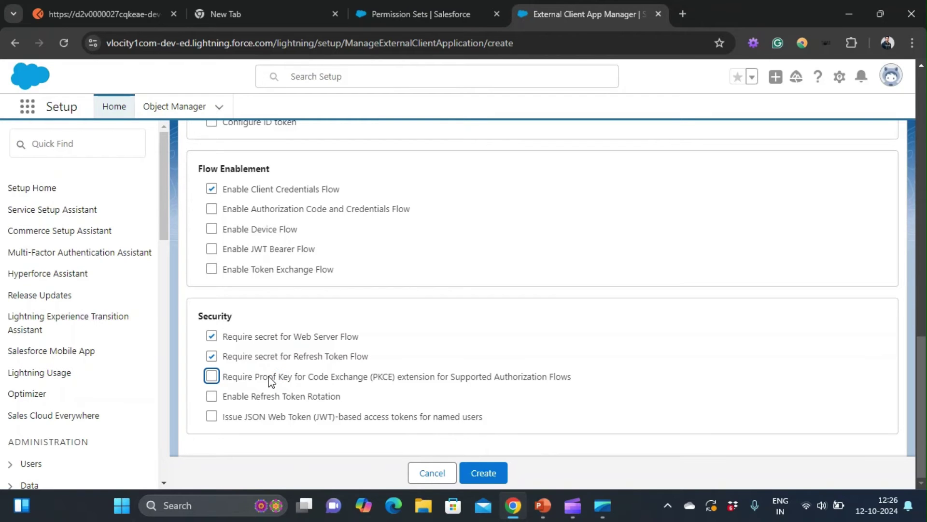
scroll(271, 379, "up", 10)
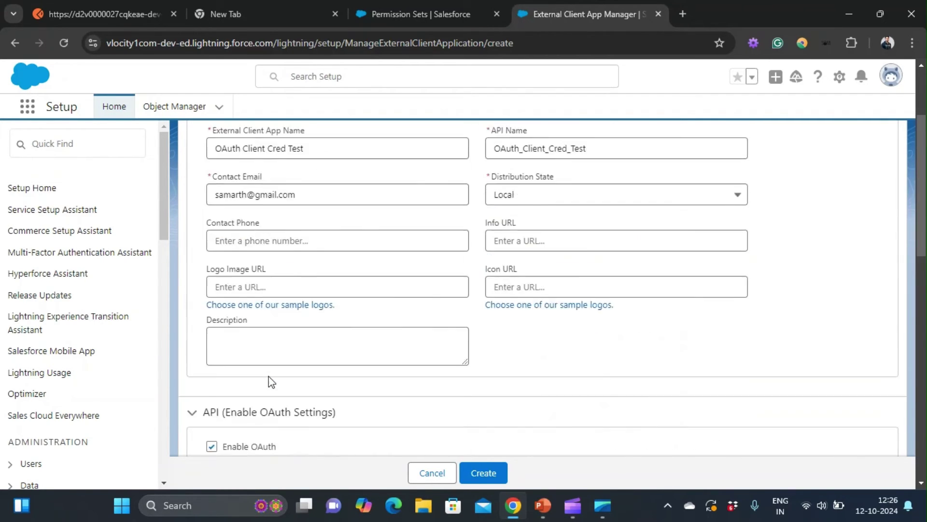
scroll(269, 378, "down", 10)
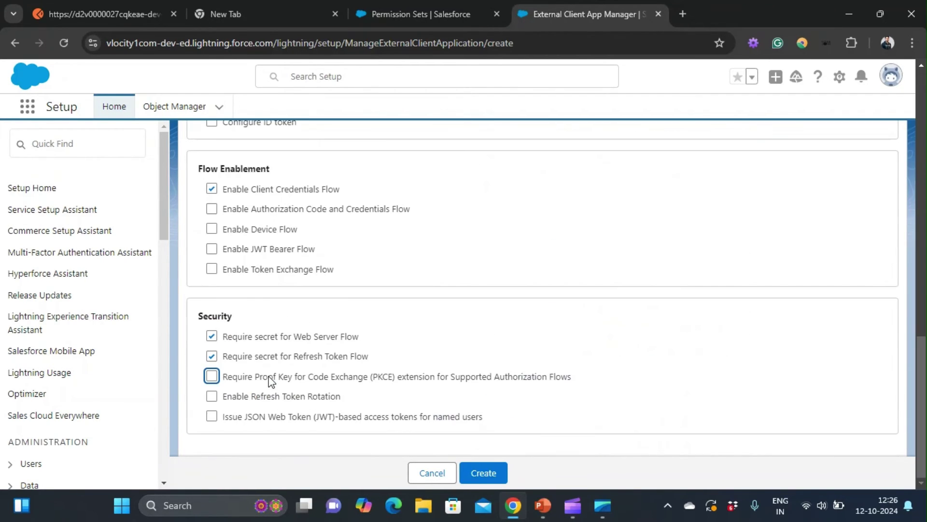
left_click(481, 473)
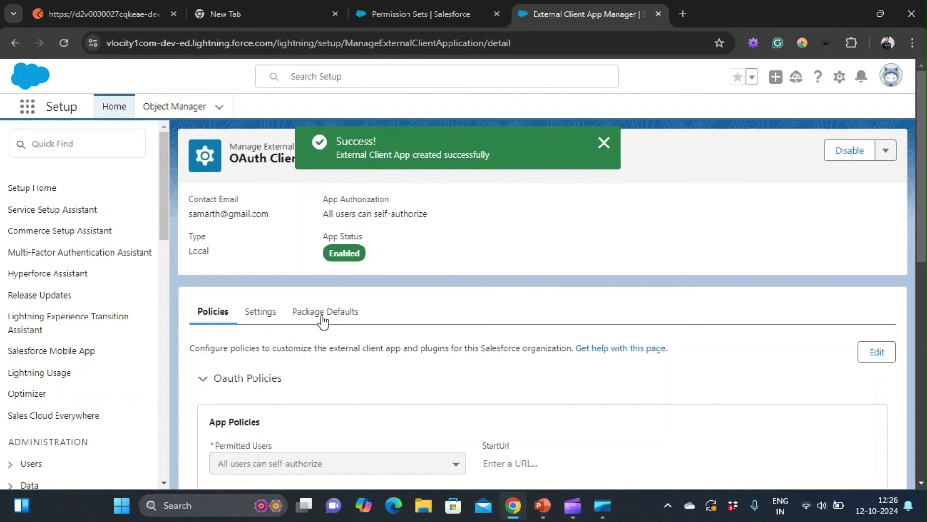
scroll(318, 325, "down", 4)
scroll(319, 325, "up", 3)
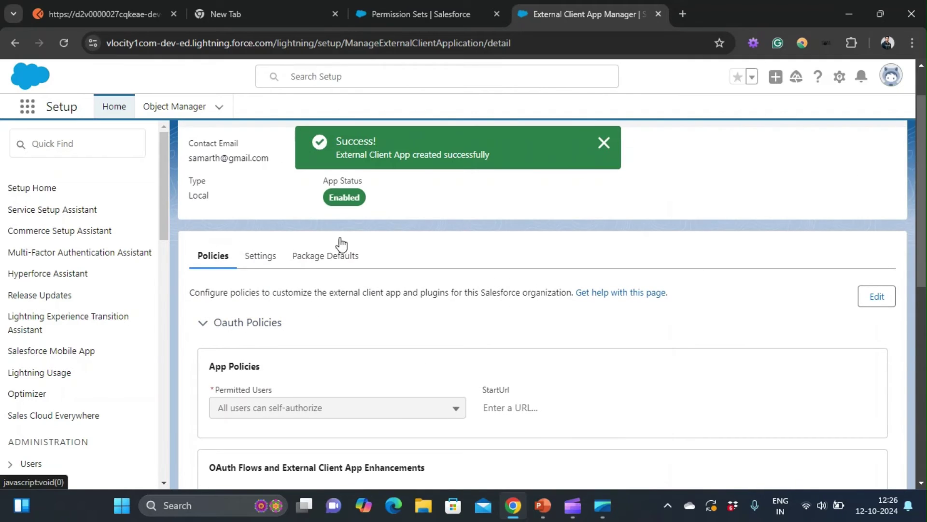
scroll(360, 221, "up", 1)
scroll(356, 227, "down", 2)
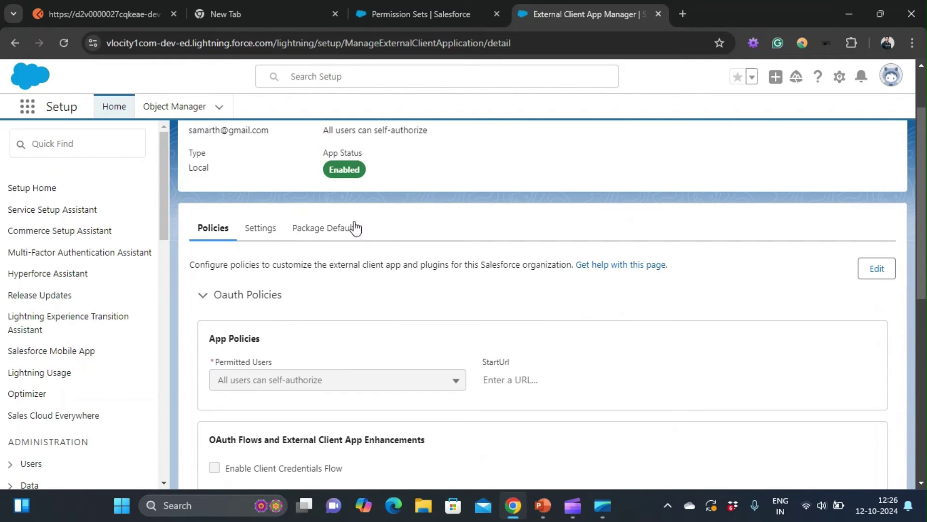
left_click(261, 234)
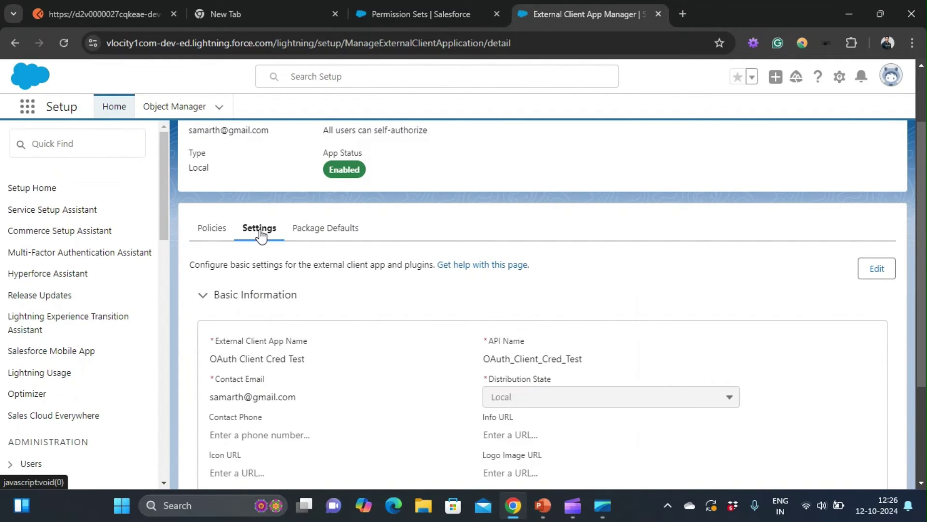
left_click(320, 237)
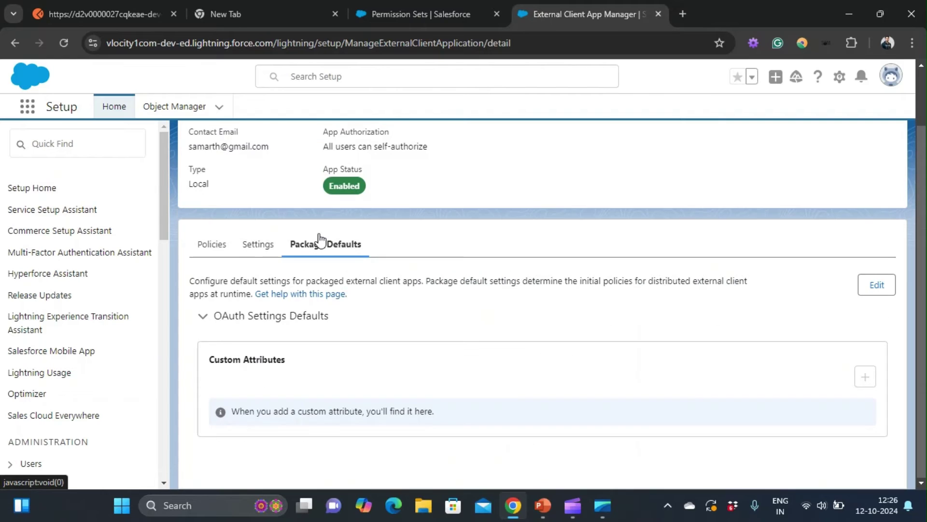
left_click(261, 245)
scroll(310, 317, "down", 3)
scroll(310, 314, "up", 1)
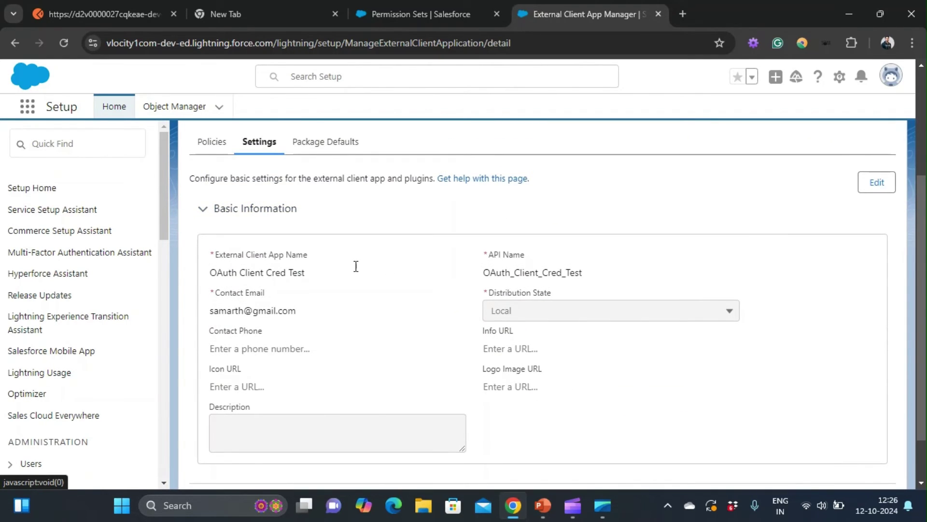
scroll(355, 266, "down", 1)
scroll(355, 266, "up", 4)
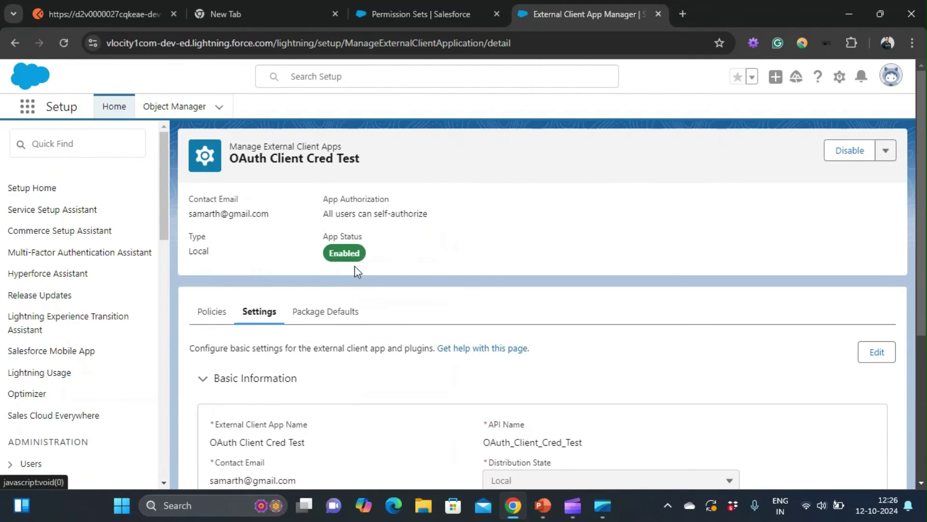
left_click(208, 317)
scroll(296, 342, "down", 4)
scroll(299, 343, "up", 3)
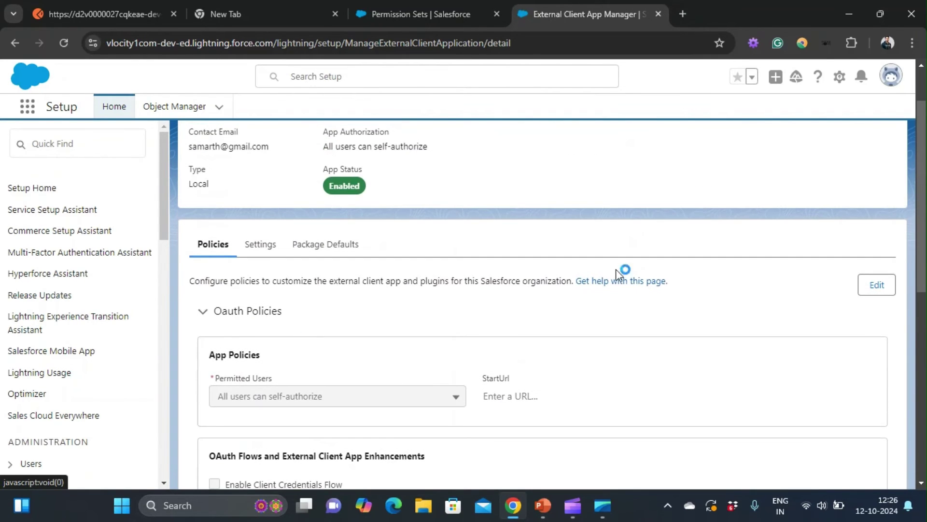
Step: Edit the app's policies to enable Client Credentials Flow with a Run As username, and save
left_click(877, 289)
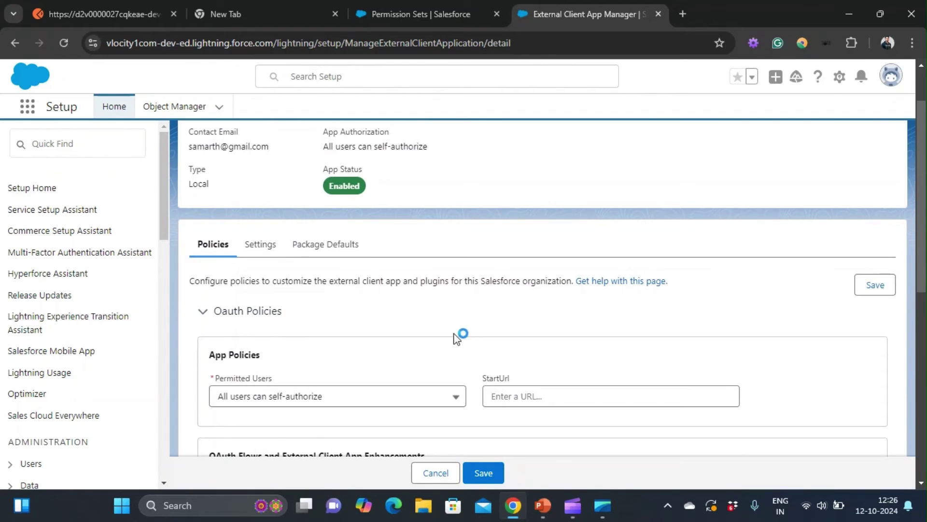
scroll(462, 335, "down", 3)
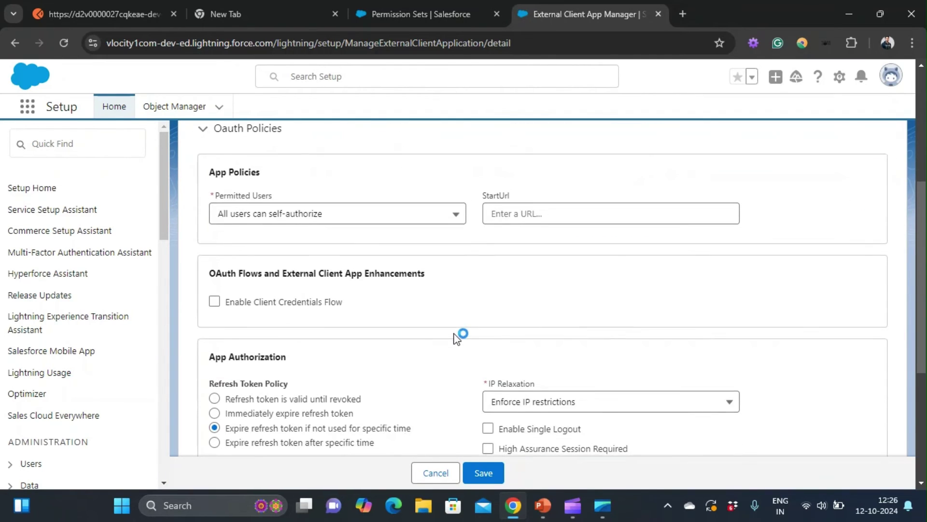
left_click(215, 302)
left_click(287, 335)
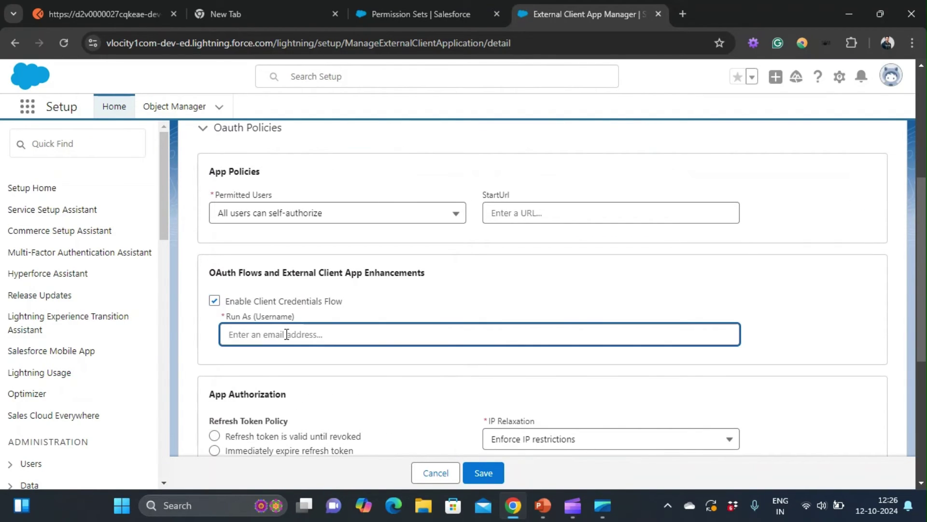
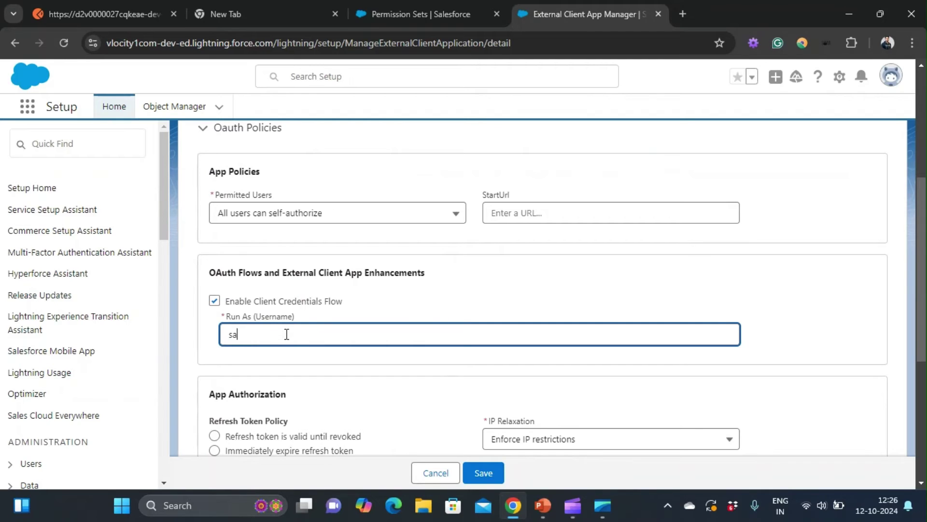
scroll(286, 334, "down", 2)
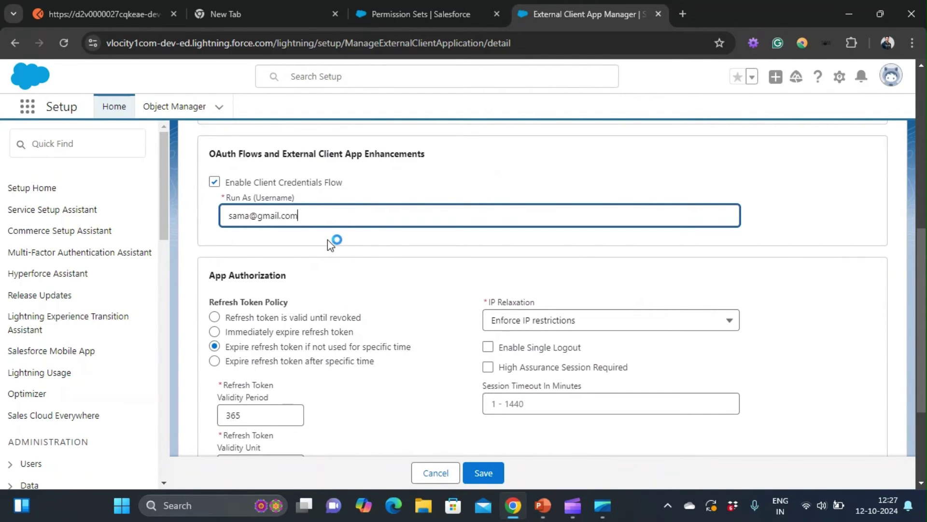
scroll(327, 239, "up", 7)
scroll(328, 240, "down", 5)
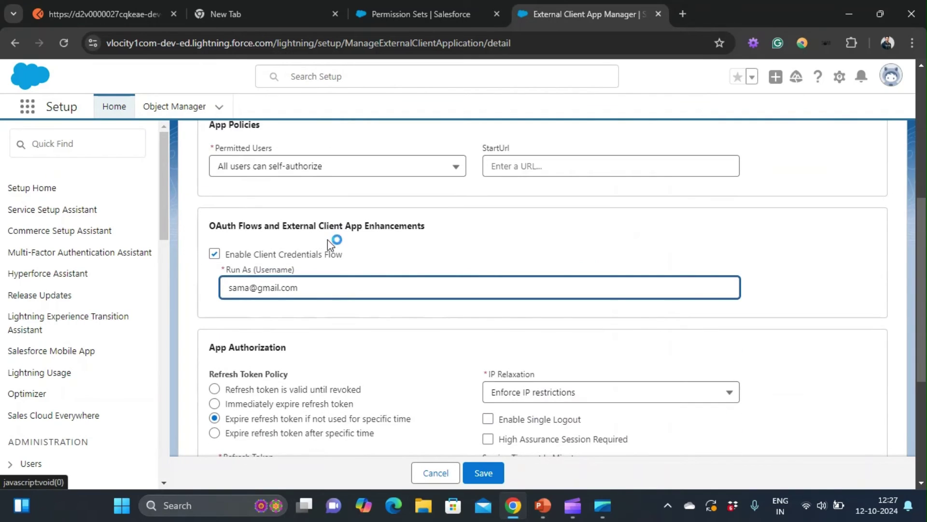
scroll(327, 239, "down", 4)
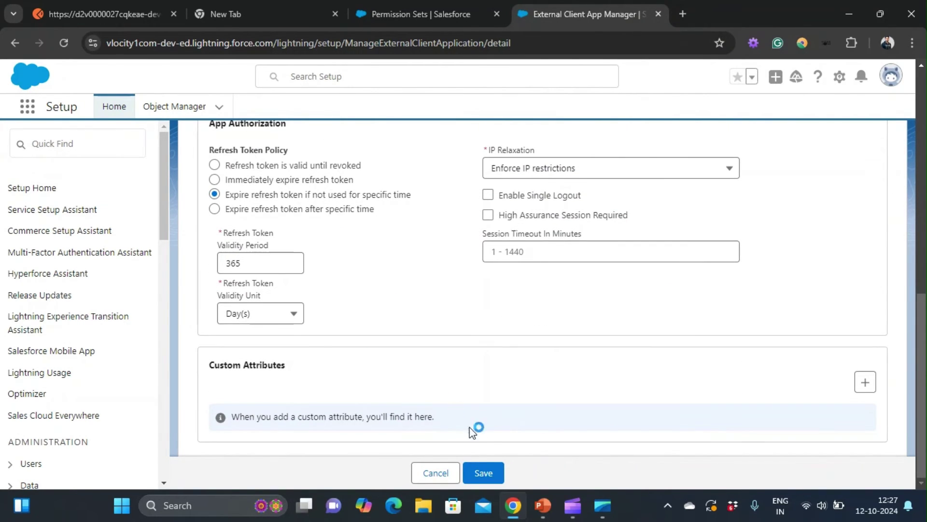
left_click(491, 476)
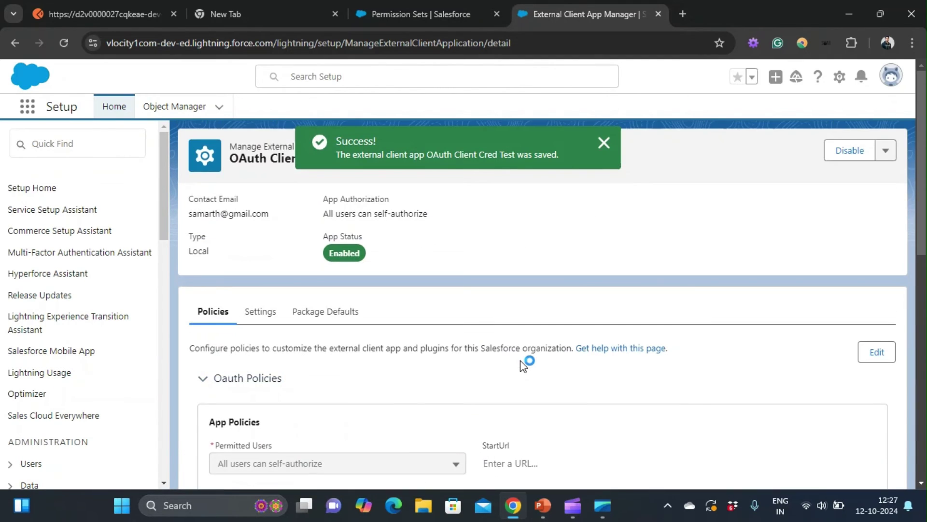
Step: Expand the app's OAuth Settings to view the callback URL and selected scopes
scroll(341, 316, "down", 3)
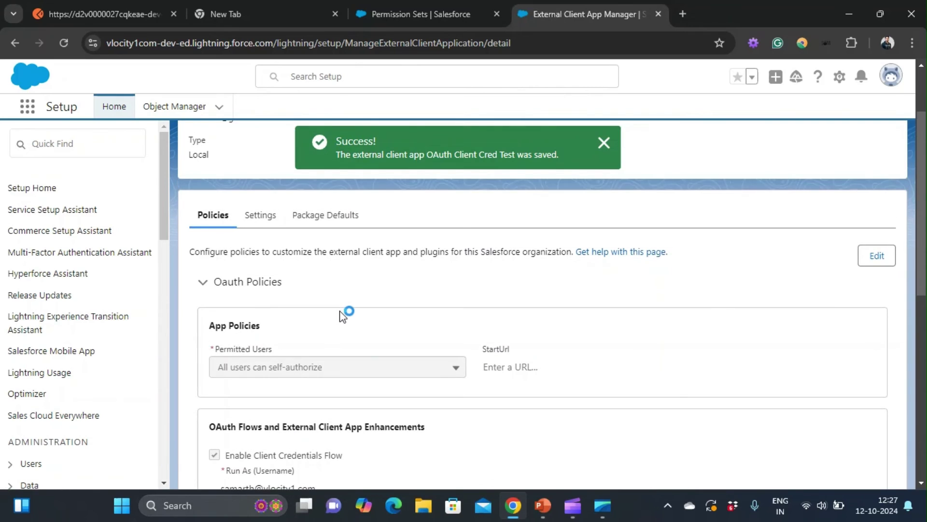
scroll(341, 317, "down", 10)
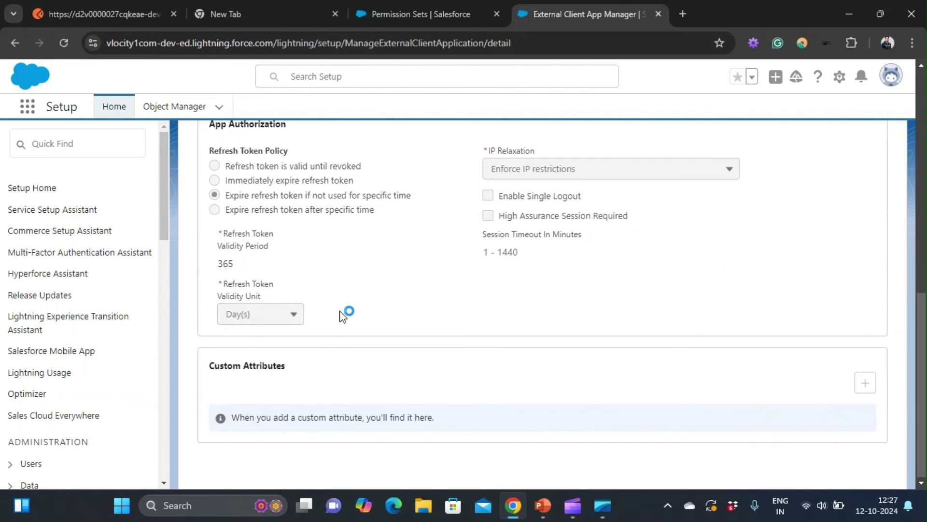
left_click(265, 312)
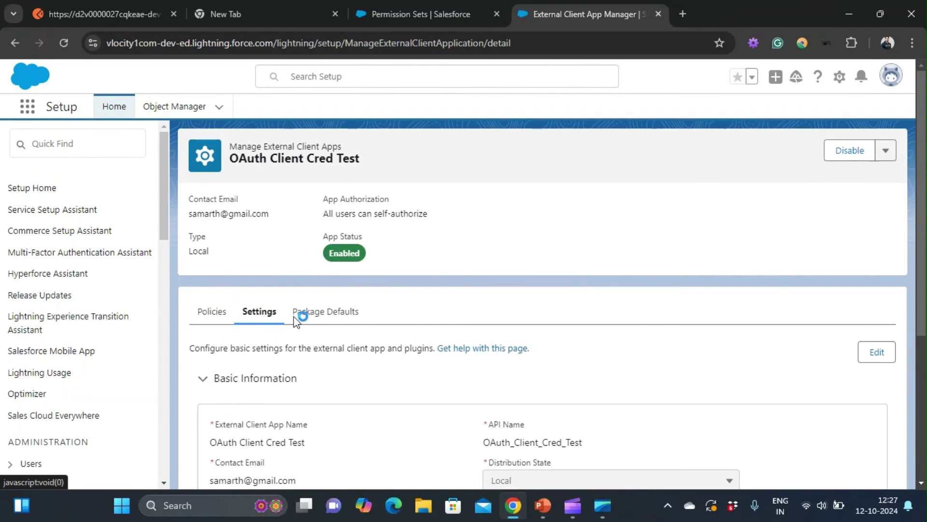
scroll(343, 337, "down", 5)
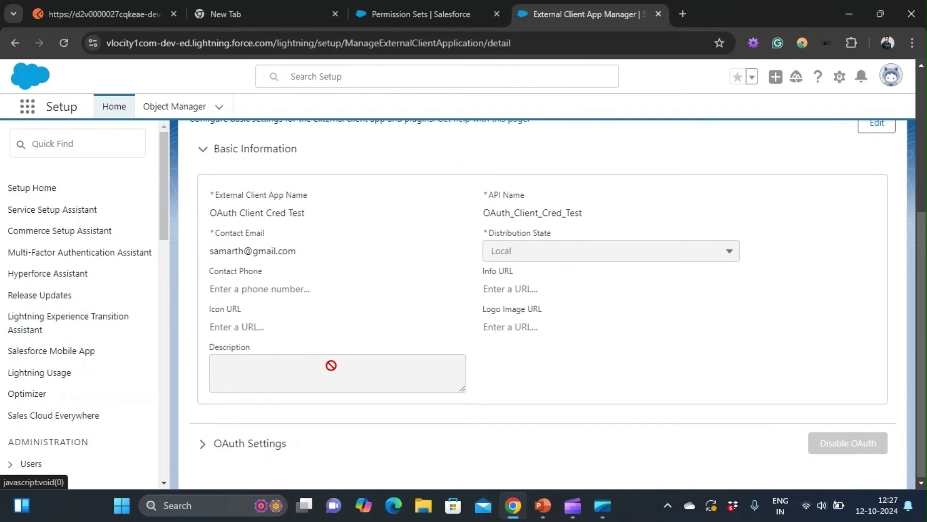
scroll(356, 236, "up", 5)
scroll(283, 313, "down", 5)
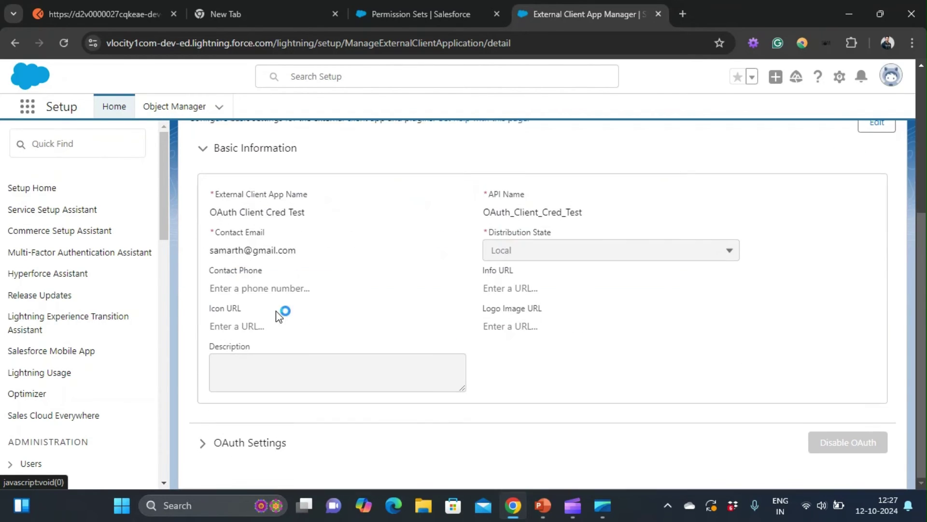
left_click(250, 457)
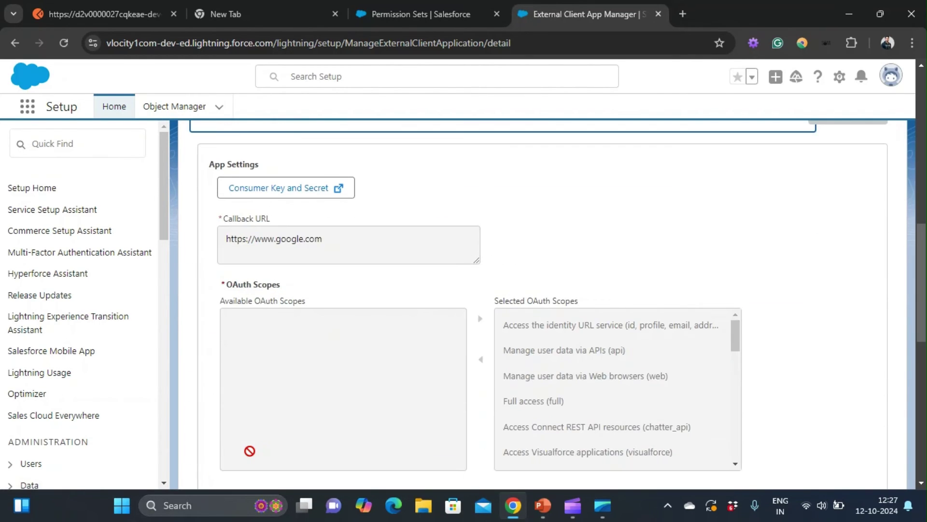
scroll(266, 218, "up", 1)
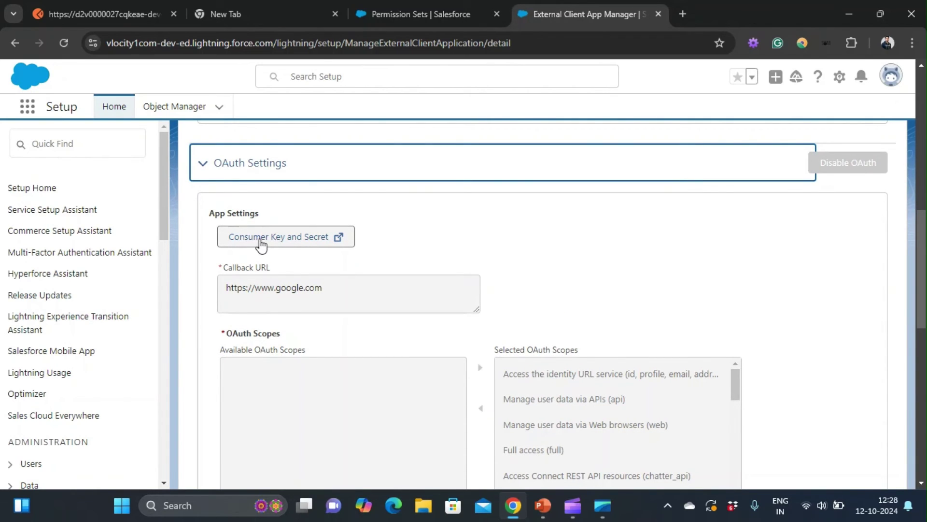
Step: Request the consumer key and secret, reaching the verification code prompt, then return to Postman
left_click(288, 237)
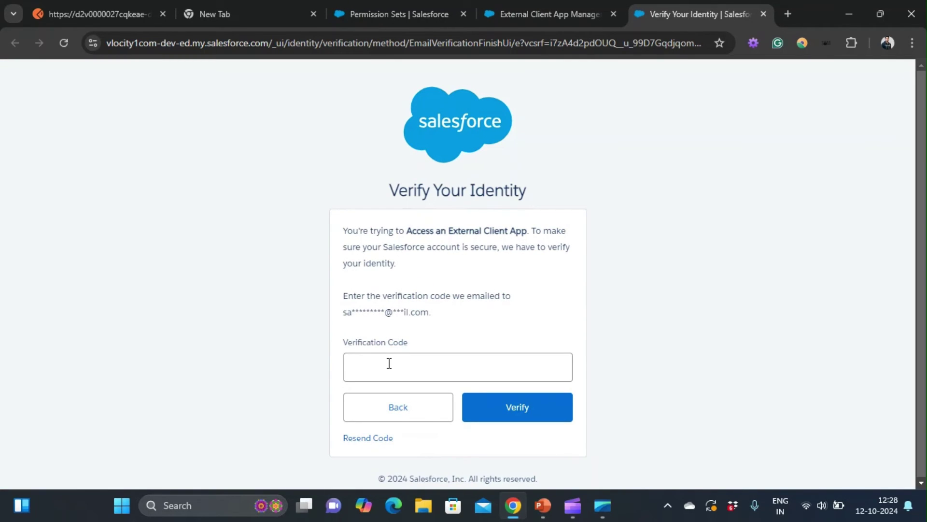
left_click(405, 367)
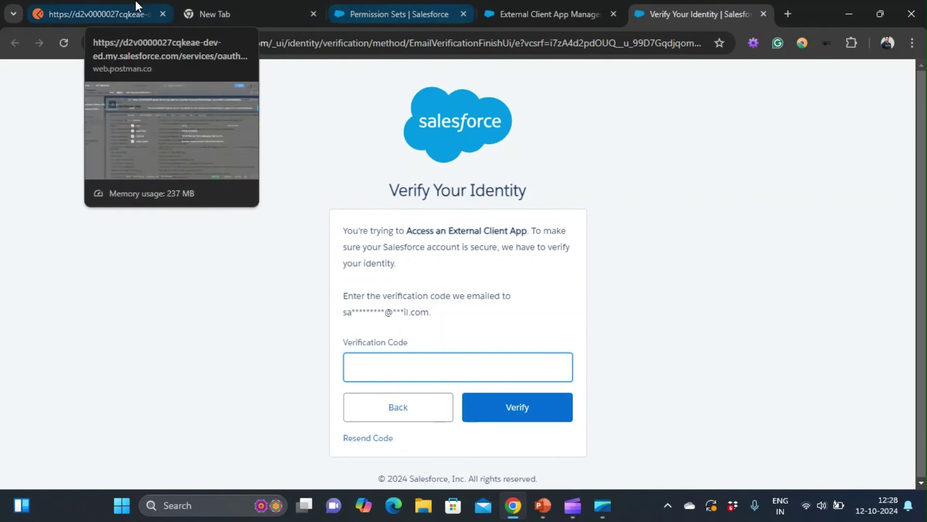
left_click(138, 7)
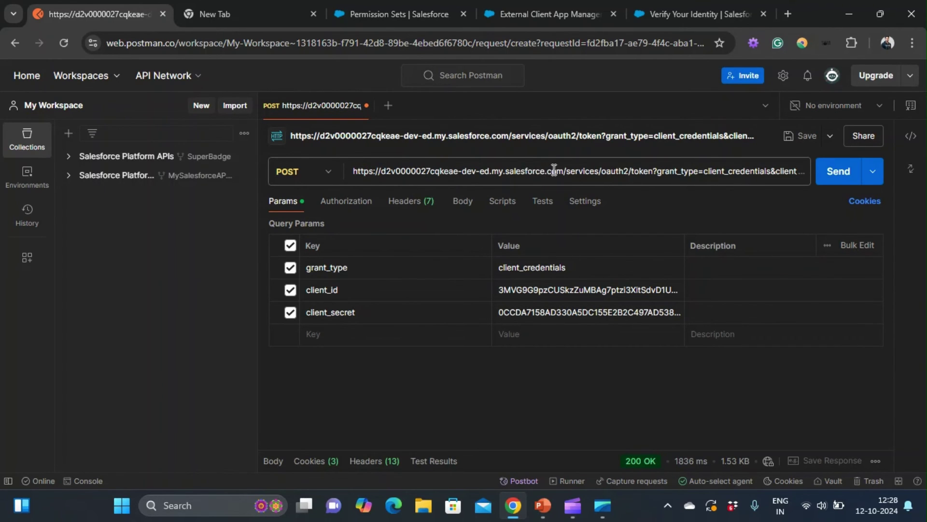
Step: Find and open the My Domain setup page via Quick Find, then return to Postman
left_click(453, 3)
left_click(126, 137)
key("ctrl+a")
key("BackSpace")
type("my doma")
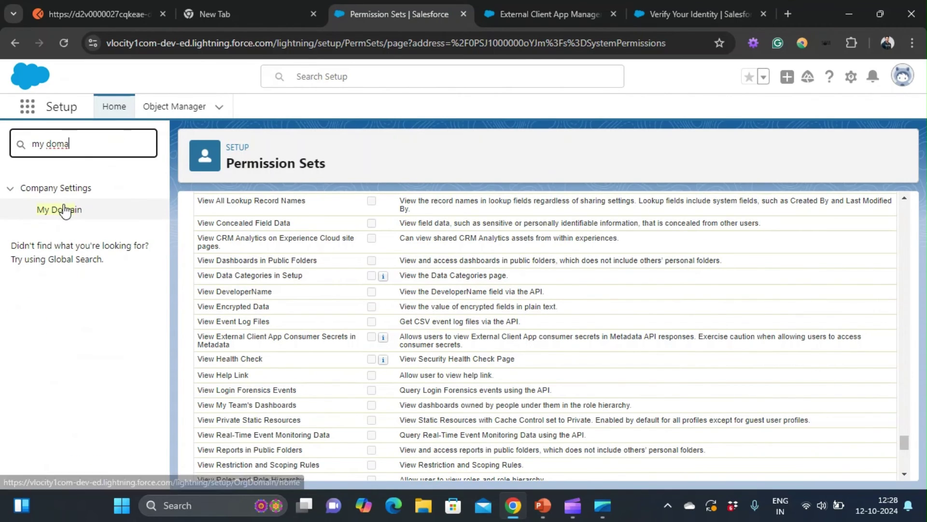
left_click(64, 209)
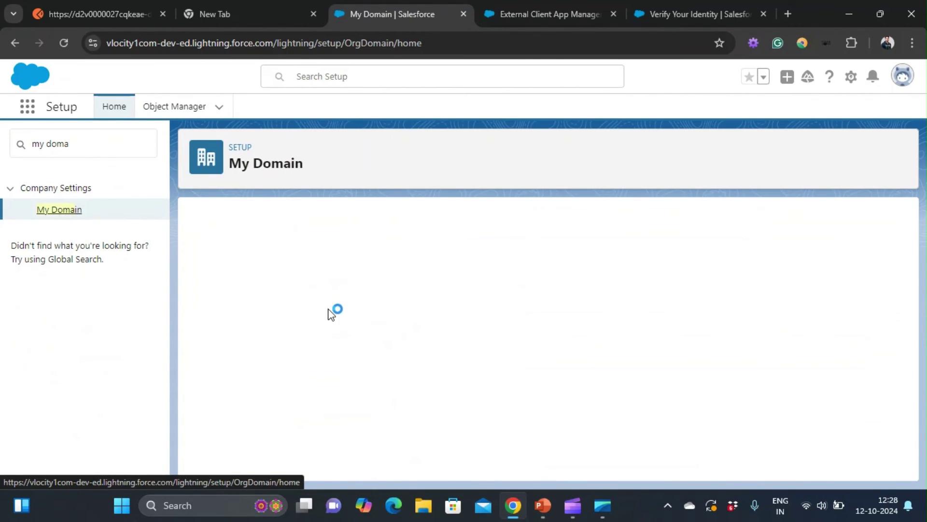
left_click(125, 6)
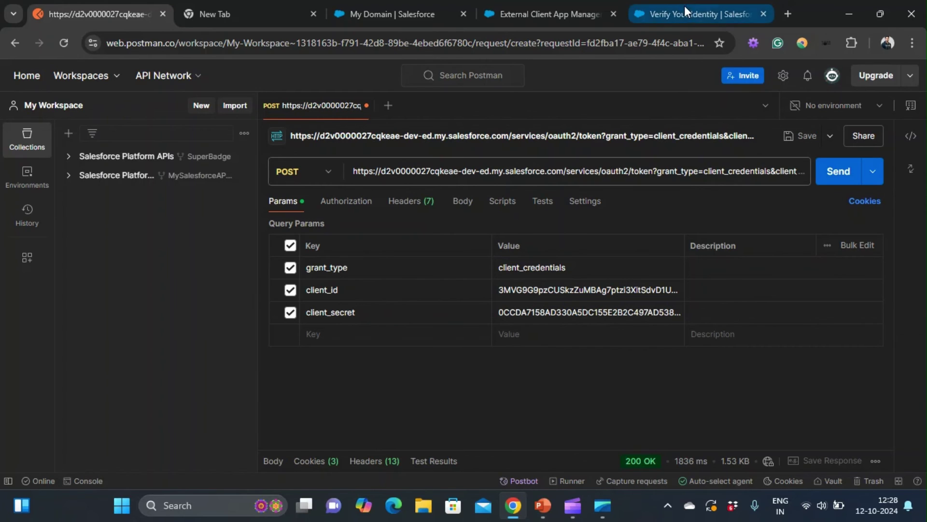
Step: Send the client_credentials POST token request and inspect the returned access token and granted scopes
left_click(660, 9)
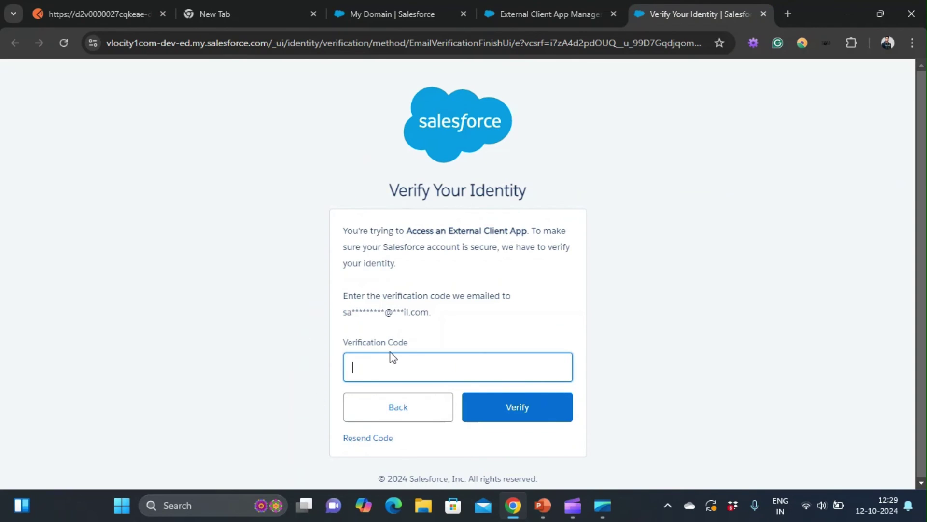
left_click(116, 11)
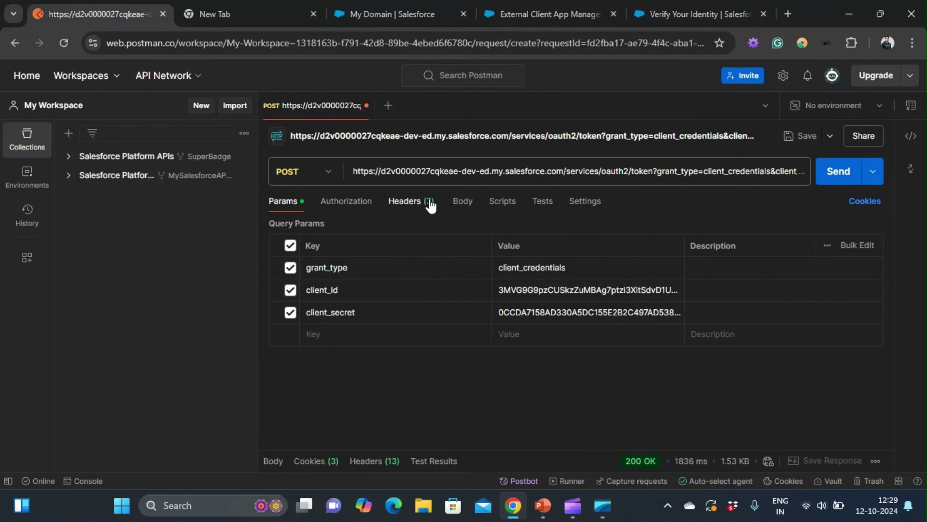
left_click(829, 172)
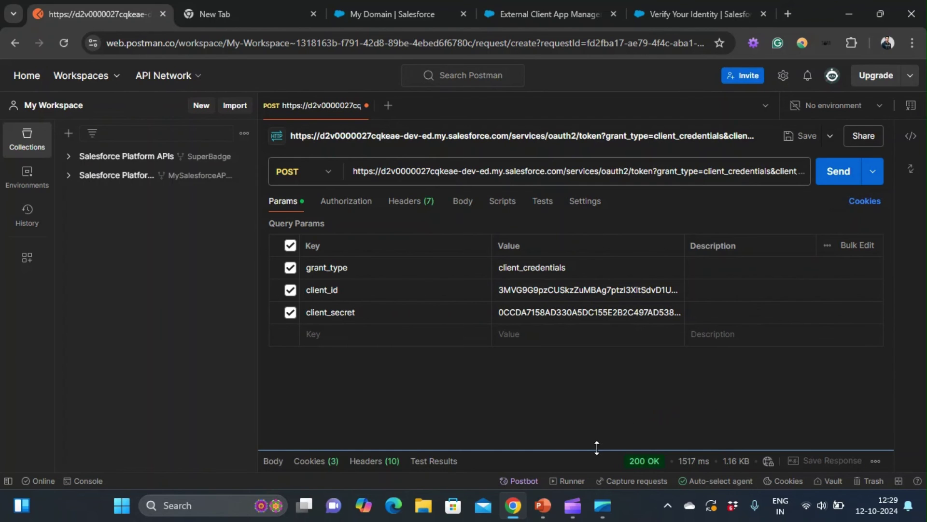
left_click_drag(597, 447, 597, 274)
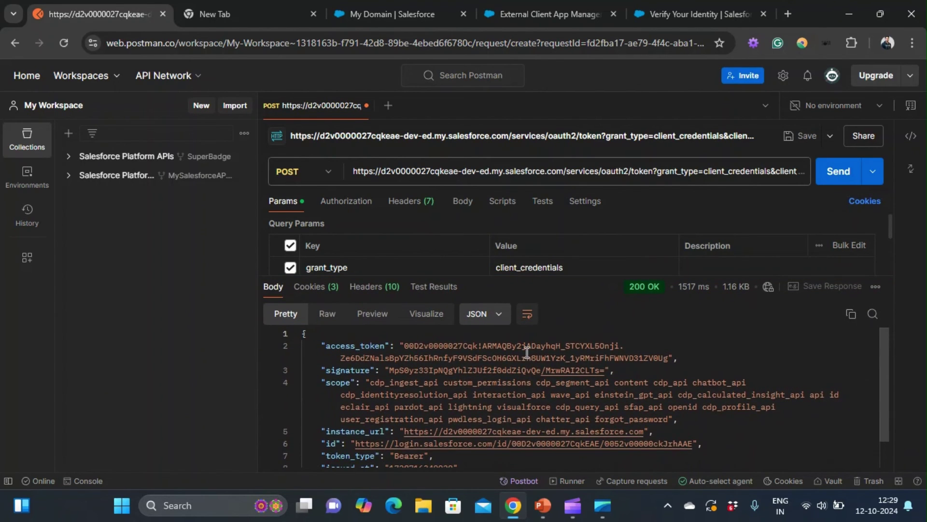
scroll(526, 352, "up", 1)
scroll(359, 362, "down", 1)
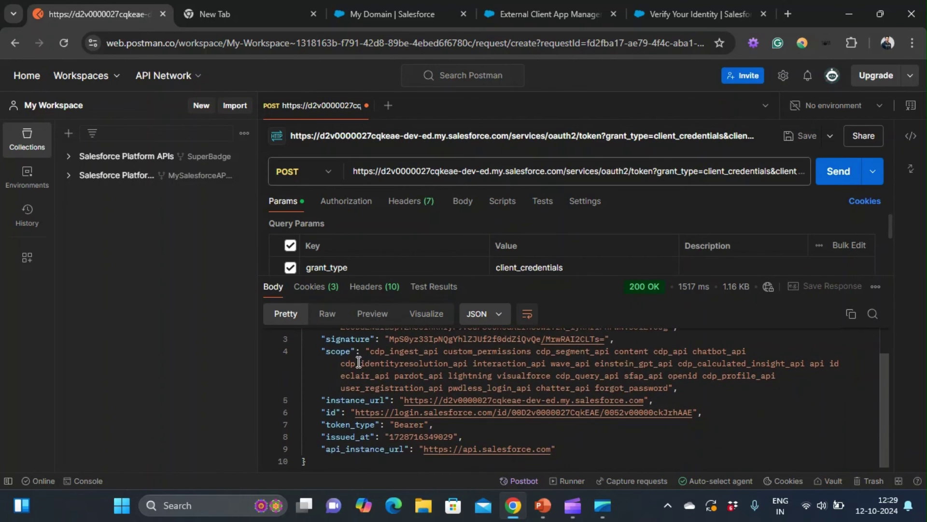
left_click_drag(370, 352, 542, 365)
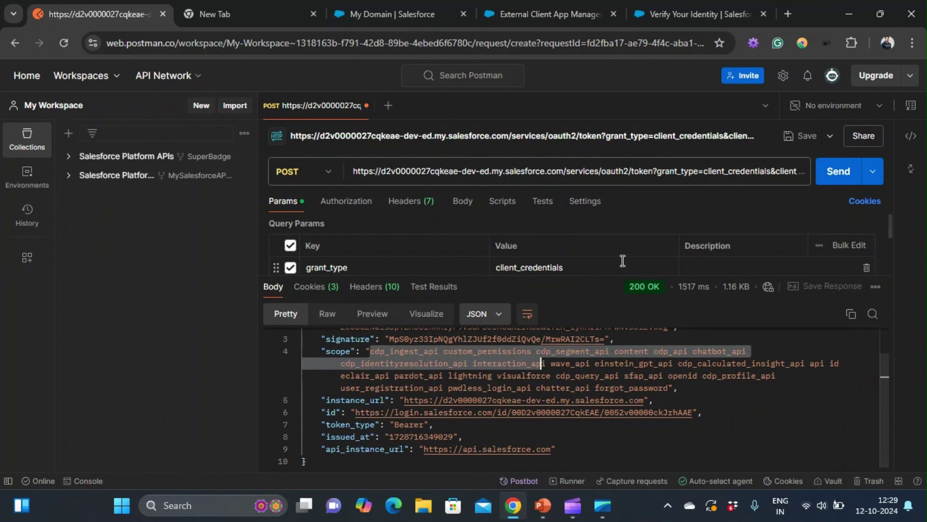
left_click_drag(614, 277, 614, 404)
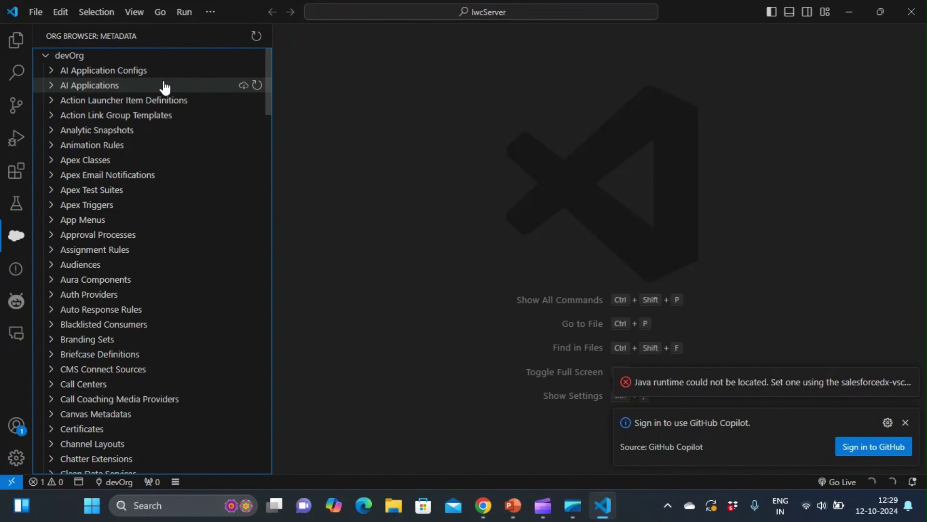
Step: Retrieve the Testing_App external client app from devOrg via the Org Browser
scroll(141, 175, "down", 4)
scroll(142, 175, "down", 10)
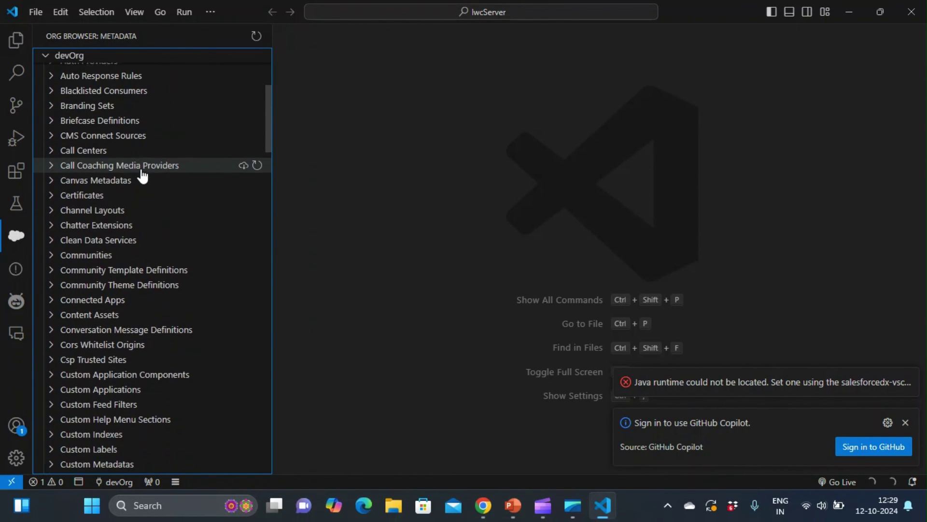
scroll(142, 175, "down", 4)
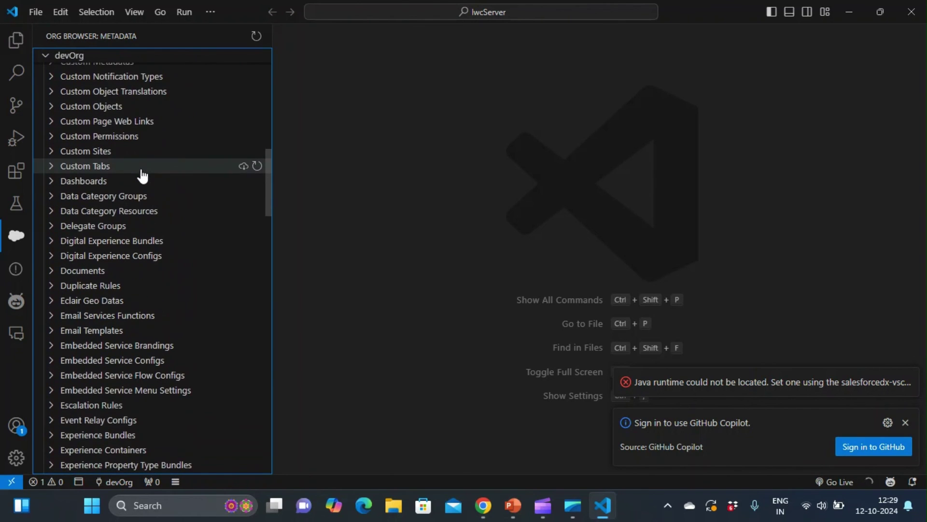
scroll(166, 308, "down", 4)
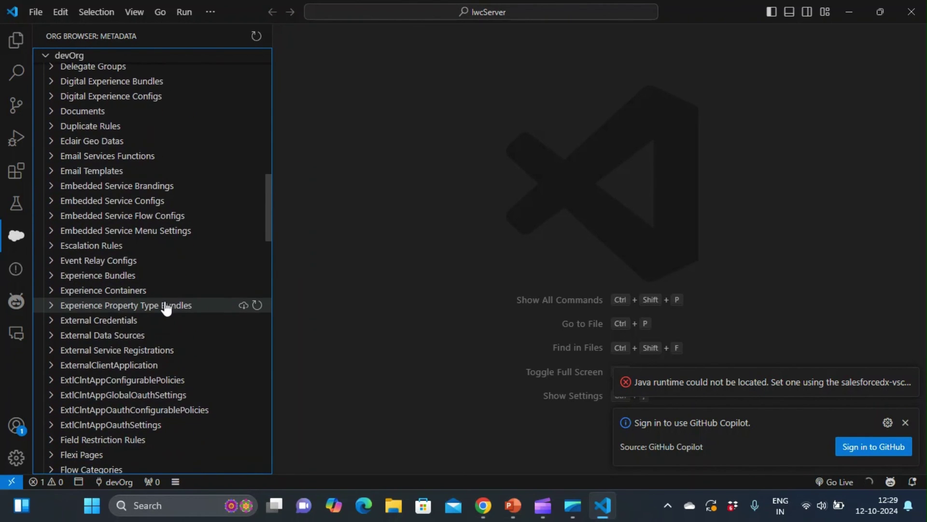
left_click(141, 312)
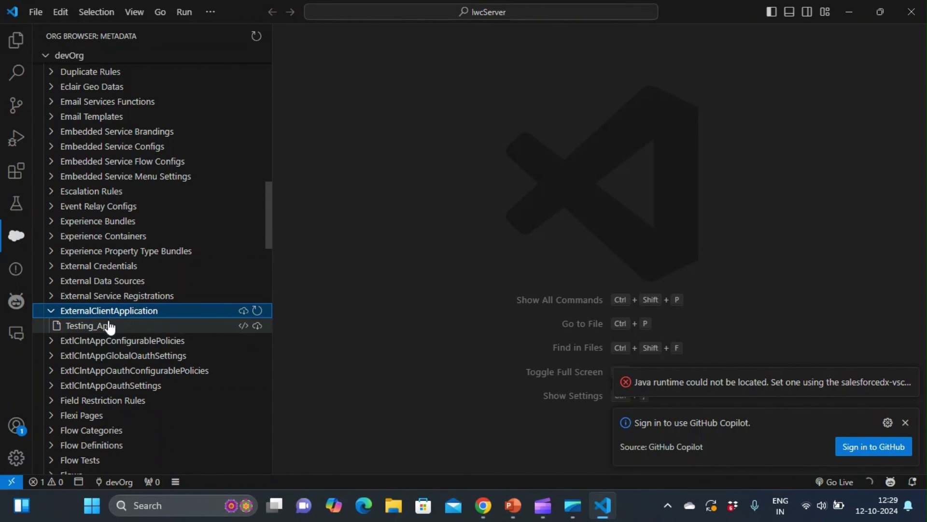
scroll(126, 326, "down", 1)
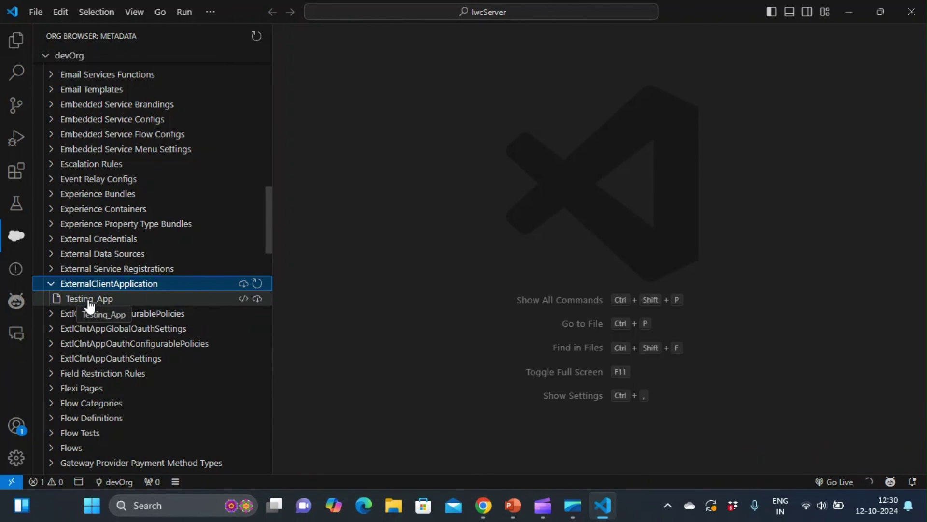
left_click(89, 300)
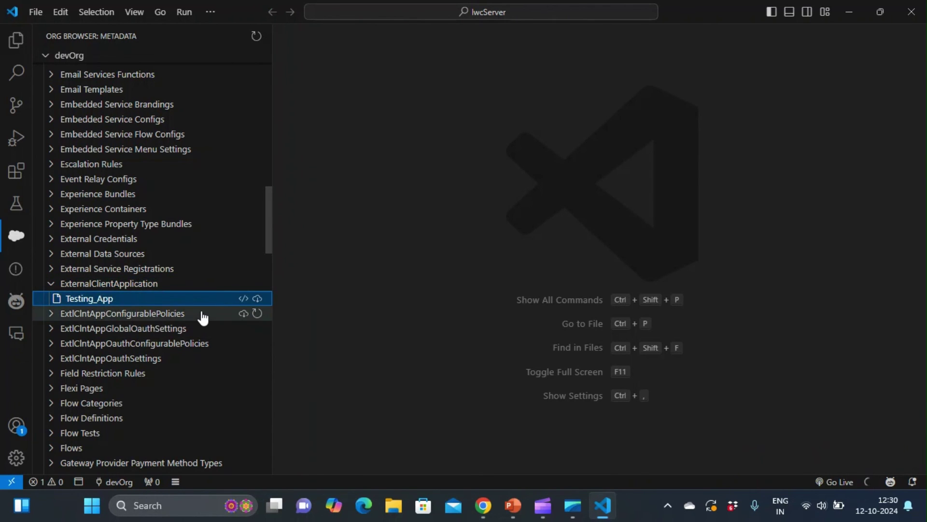
left_click(257, 298)
Step: Retrieve Testing_App_plcy, Testing_App_glbloauth, Testing_App_oauthPlcy and Testing_App_oauth components into the project
left_click(176, 316)
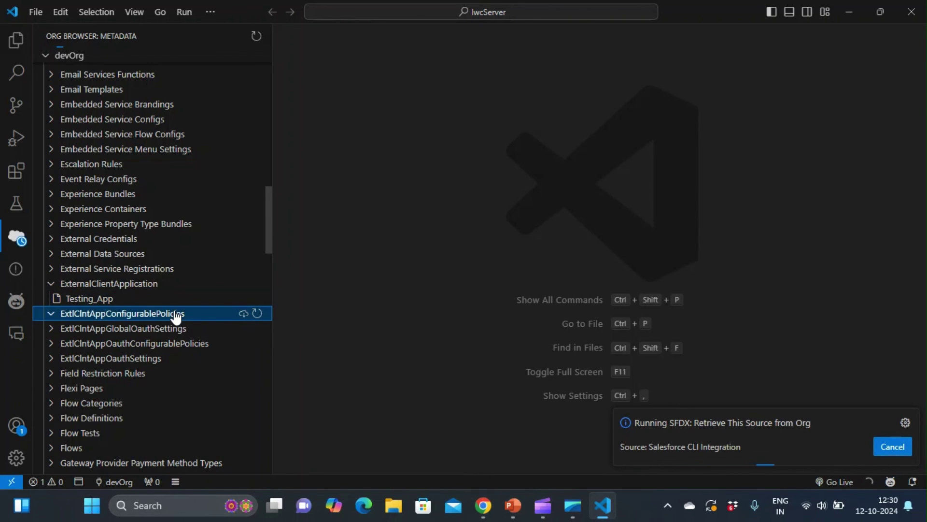
left_click(215, 330)
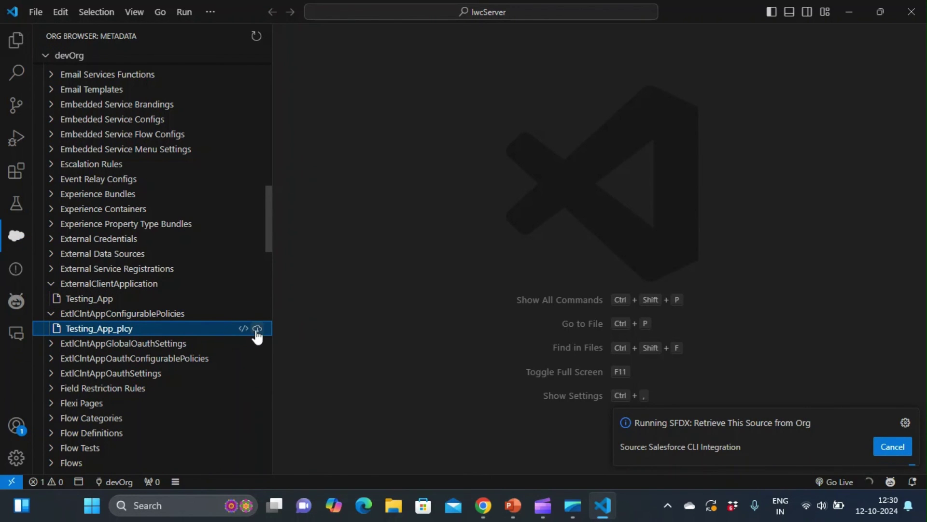
left_click(257, 330)
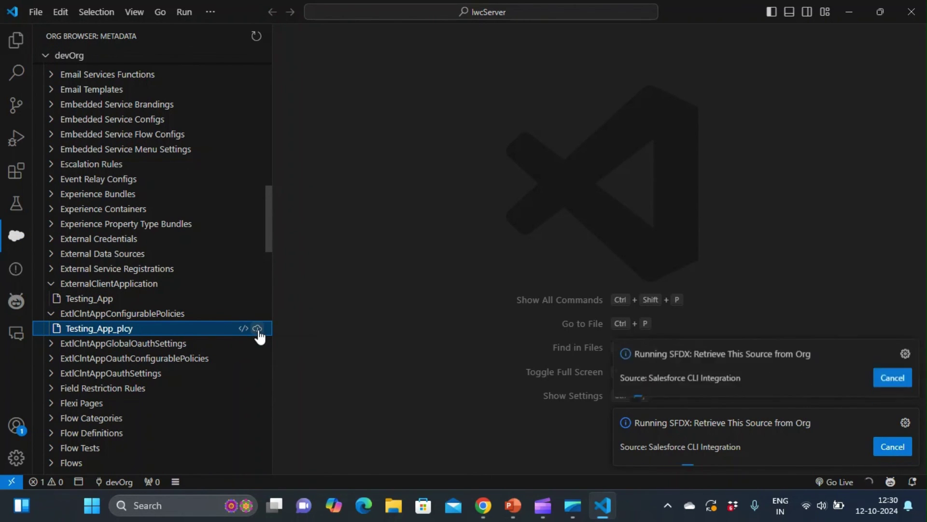
left_click(183, 343)
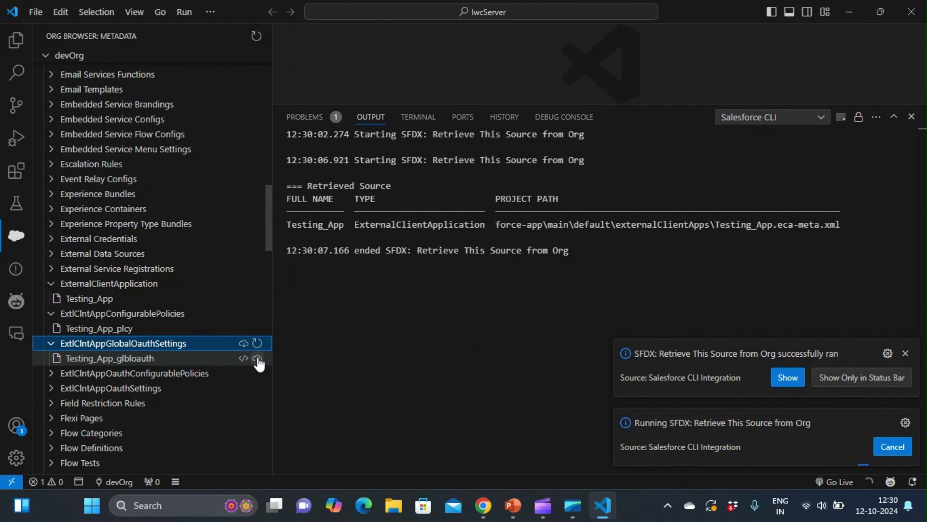
left_click(257, 359)
left_click(201, 374)
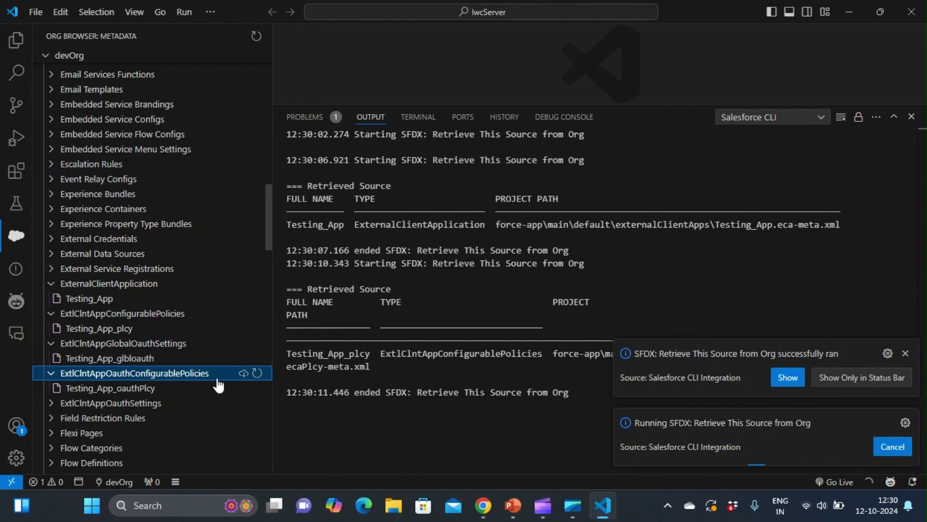
left_click(257, 388)
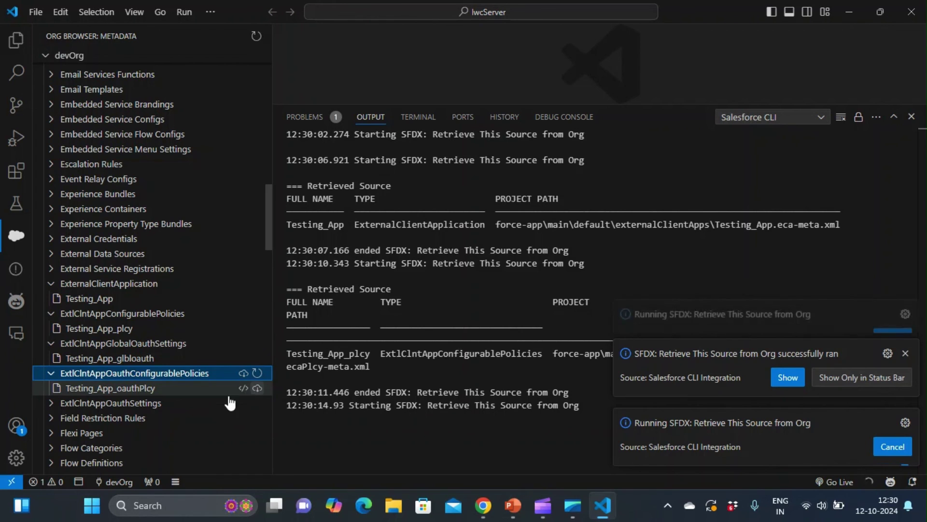
left_click(200, 404)
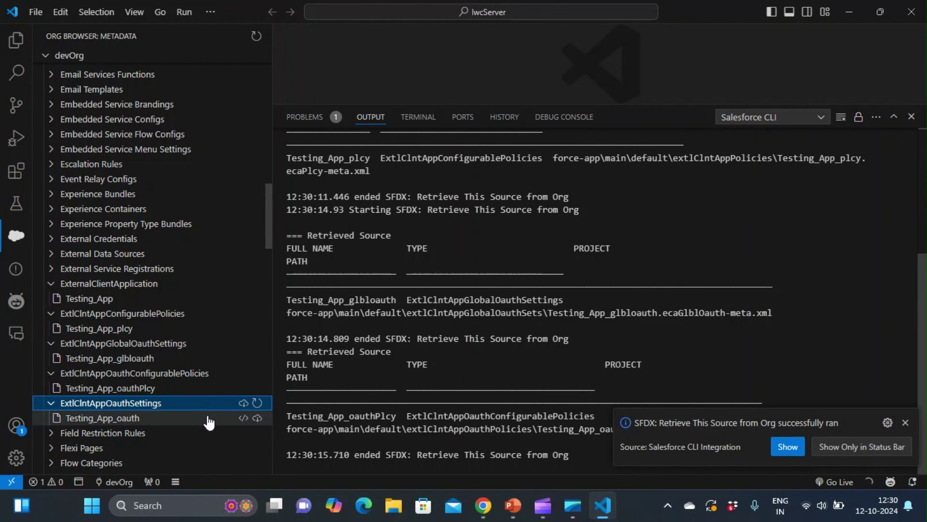
left_click(208, 422)
left_click(257, 419)
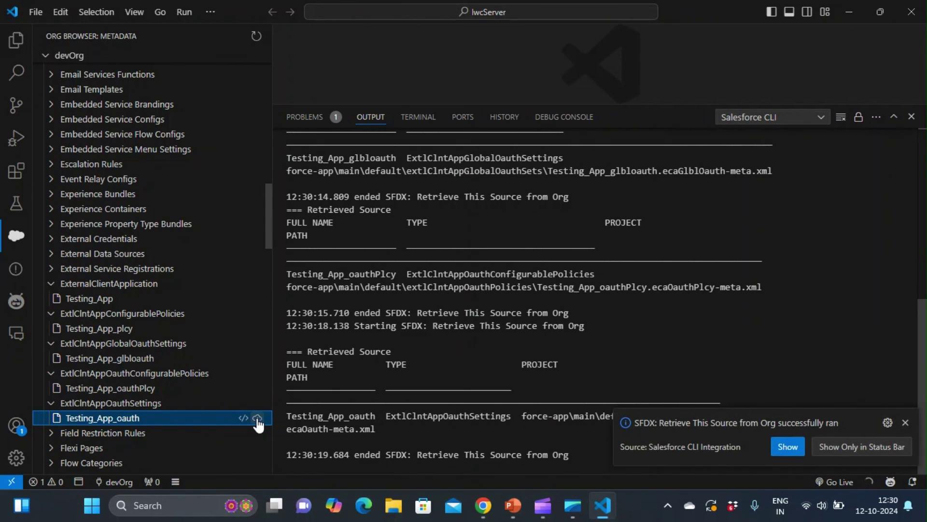
Step: Open Testing_App.eca-meta.xml from the Explorer and hide the Output panel
key("ctrl+shift+e")
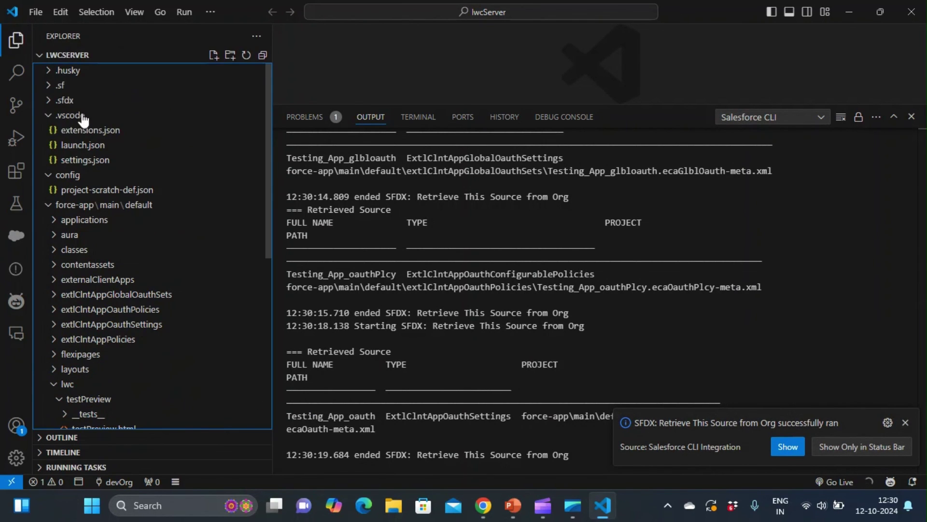
scroll(55, 128, "down", 1)
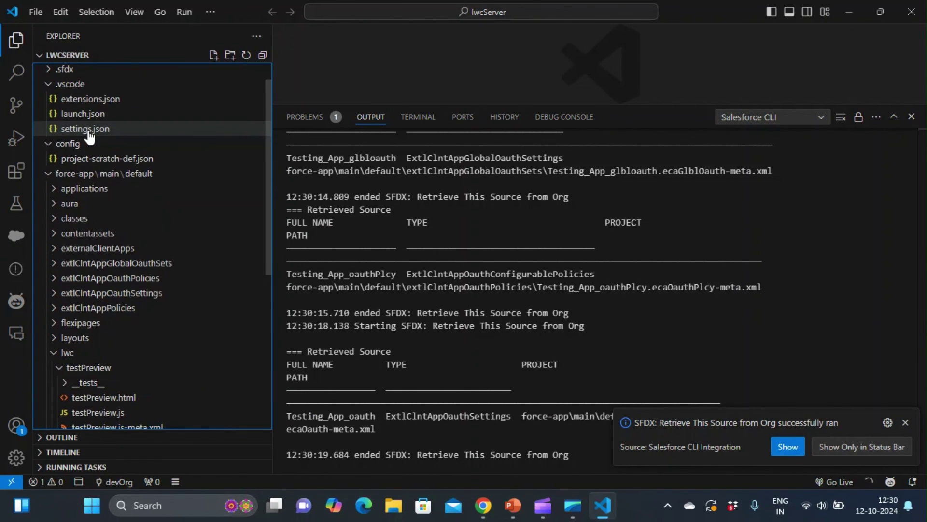
left_click(96, 249)
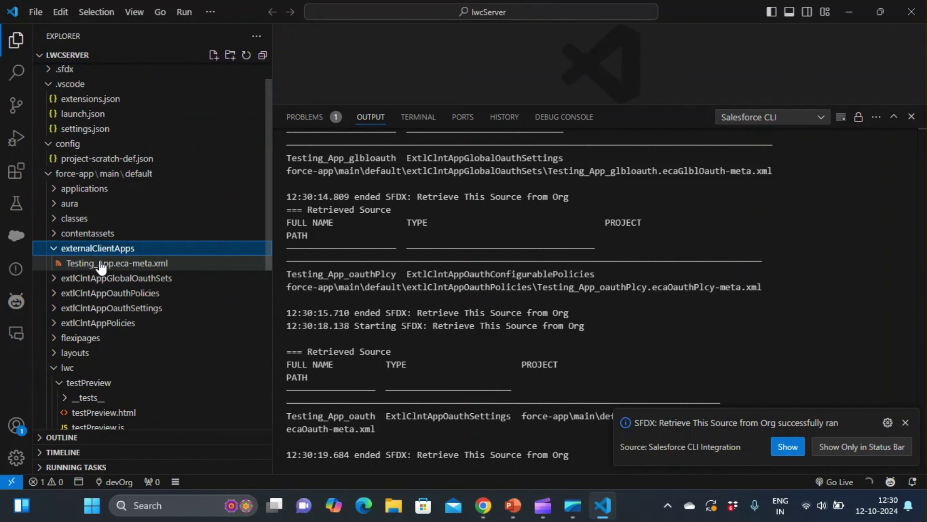
left_click(101, 264)
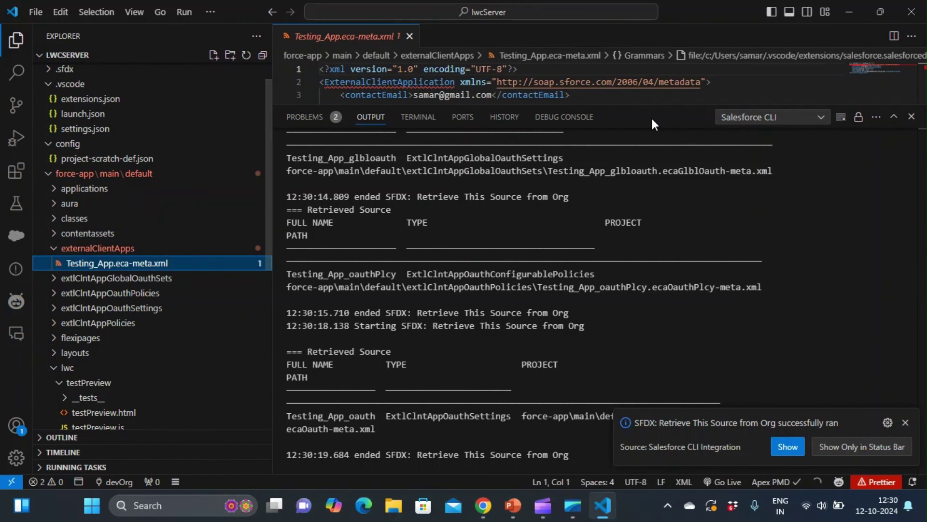
left_click(910, 118)
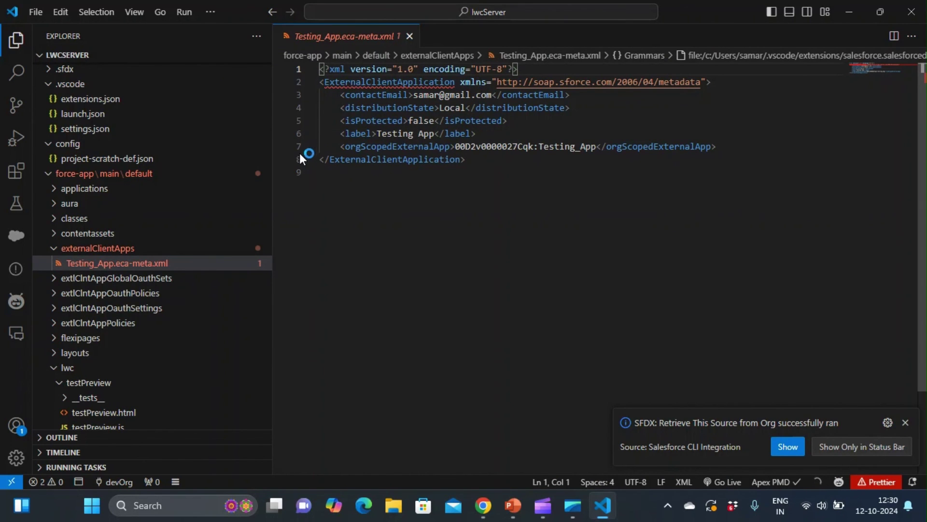
Step: Open the glbloauth, oauthPlcy, oauth and plcy XML files, highlighting lines 3–6 of the policies file
left_click(93, 280)
left_click(94, 293)
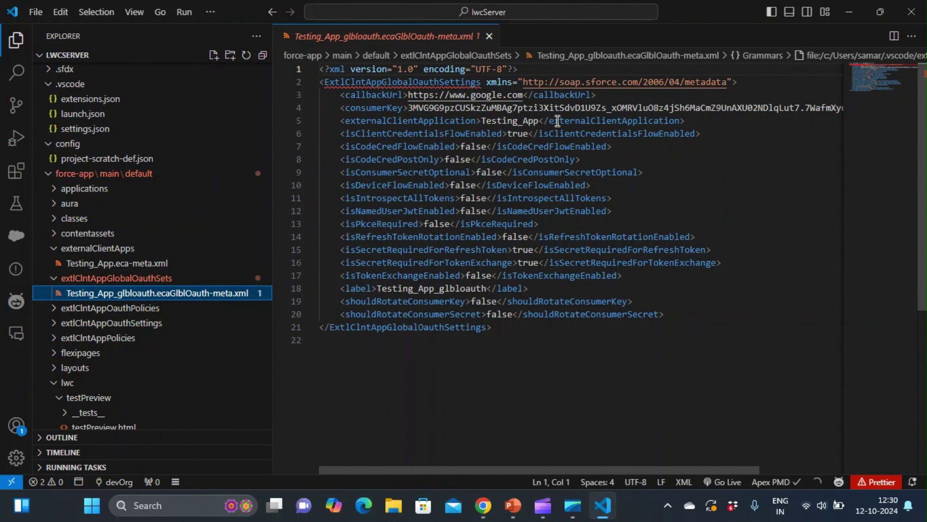
left_click(168, 308)
left_click(168, 323)
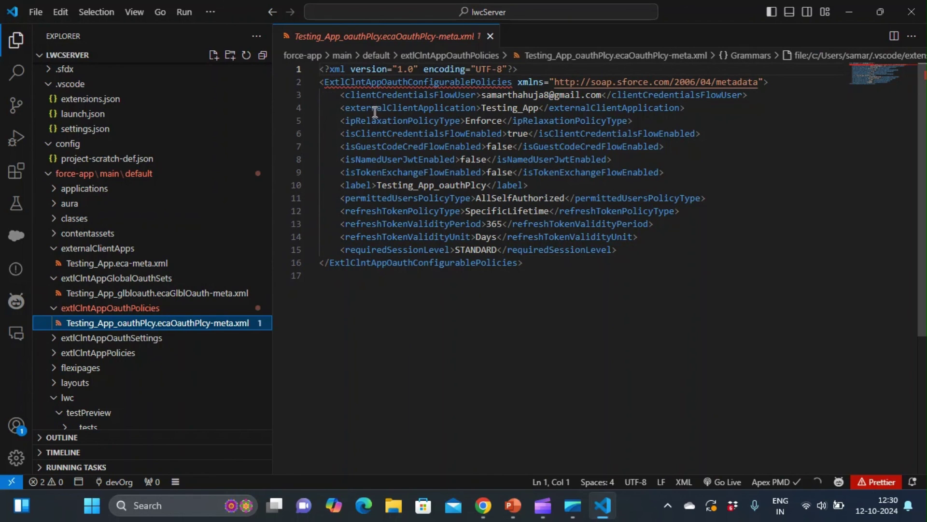
left_click(169, 338)
left_click(162, 353)
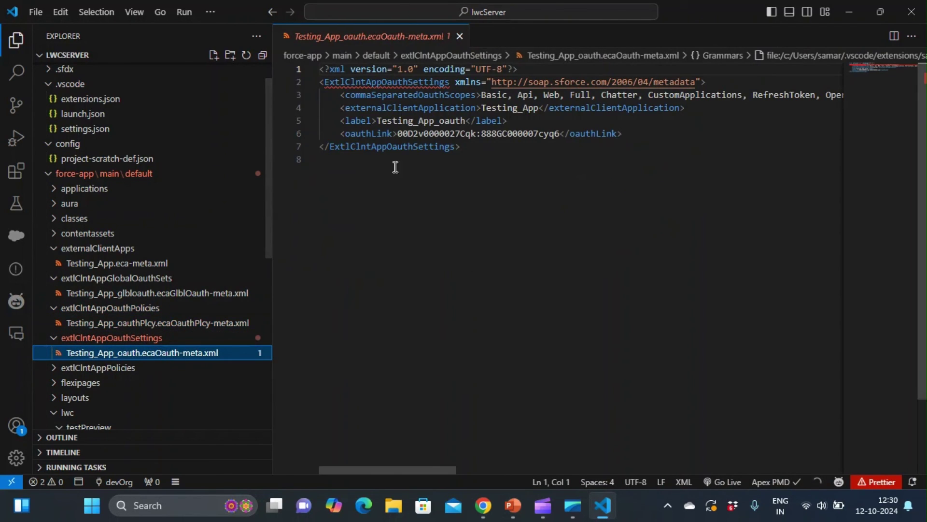
left_click(232, 369)
left_click(194, 384)
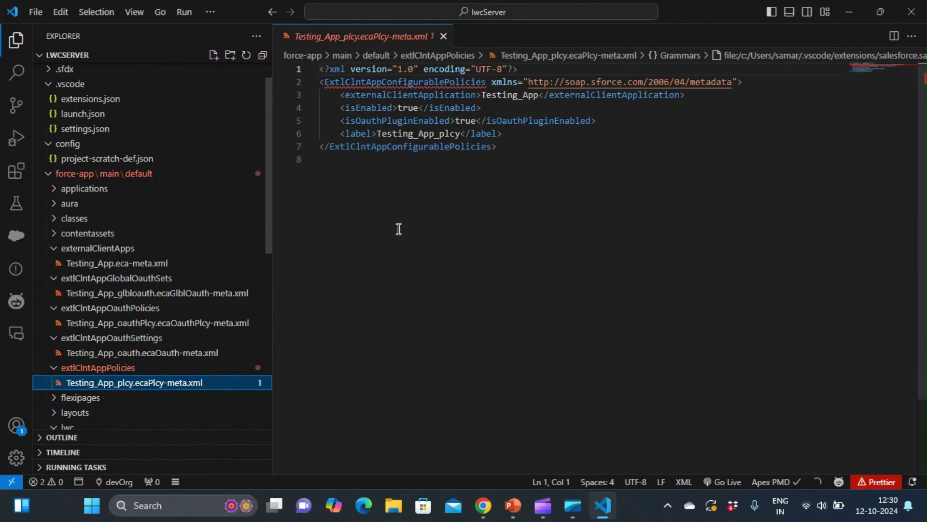
left_click_drag(509, 138, 342, 98)
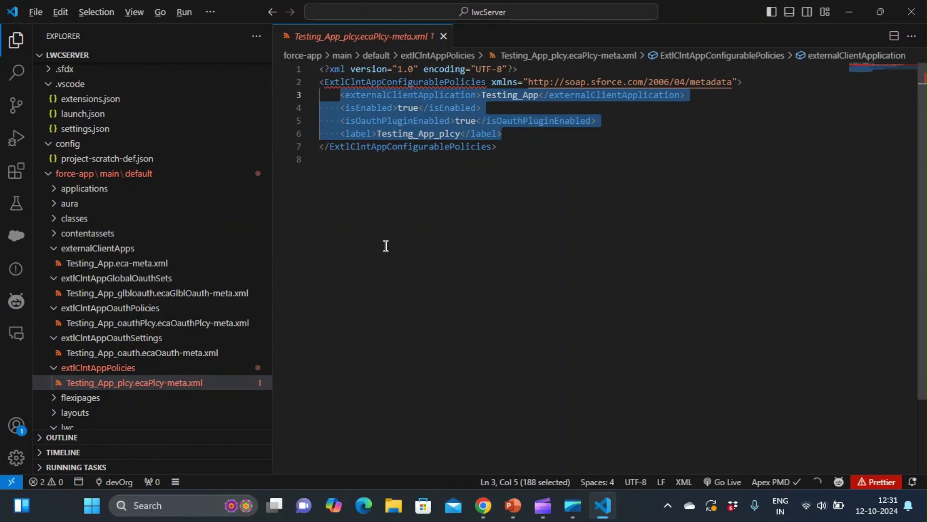
key("alt+Tab")
key("alt+Tab")
key("alt+Tab")
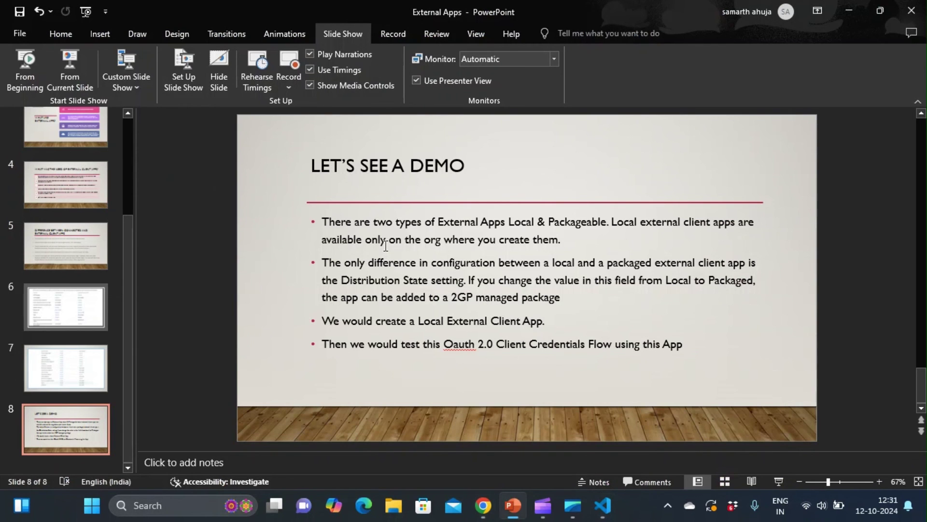